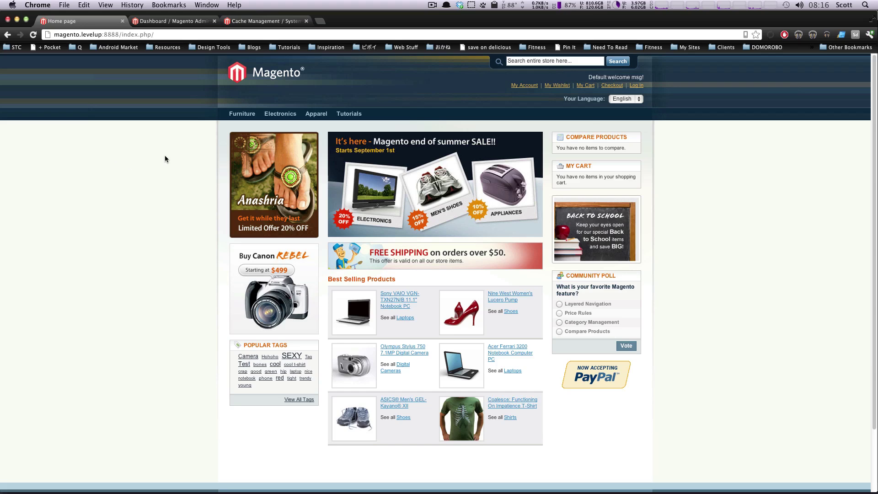
Switch from the storefront to the Magento Admin dashboard and bring up the CMS menu.
{"action": "left_click", "coordinate": [164, 19]}
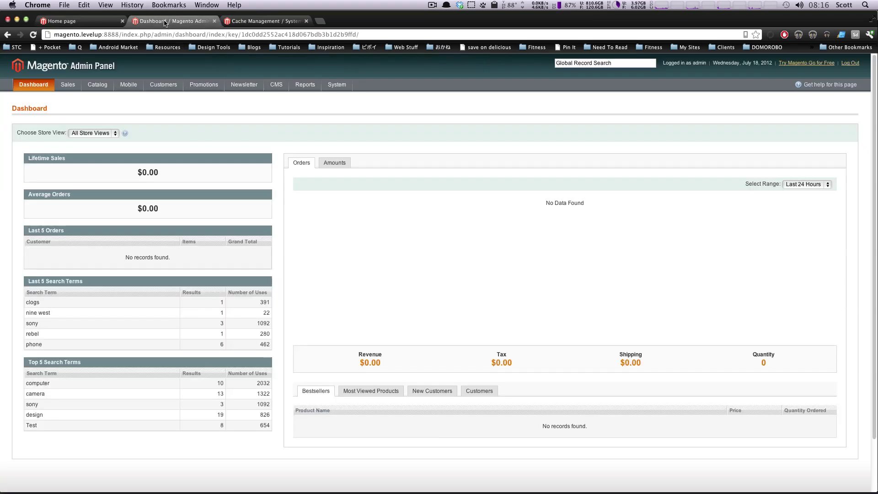
{"action": "mouse_move", "coordinate": [274, 85]}
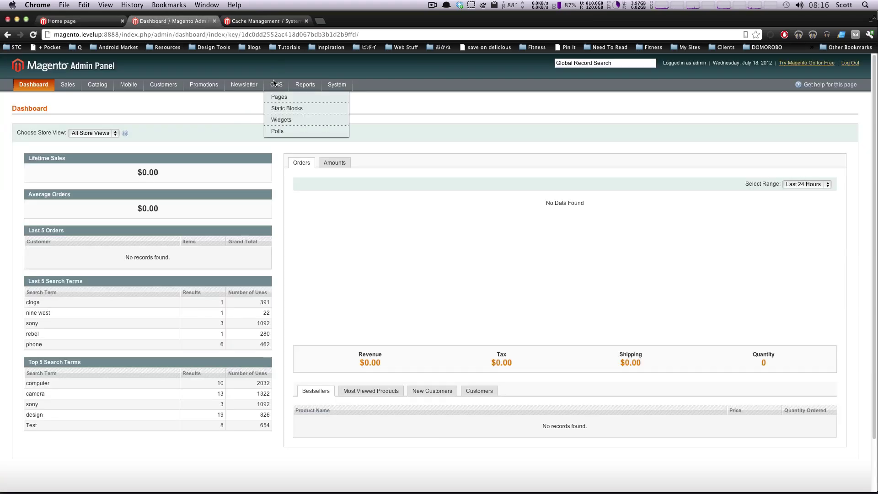
Open the Static Blocks list, then scroll the storefront home page down to its footer.
{"action": "left_click", "coordinate": [292, 108]}
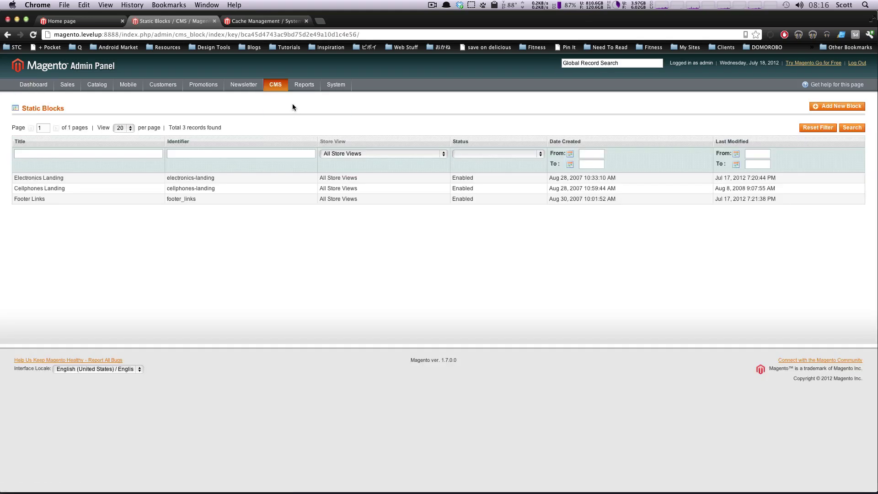
{"action": "left_click", "coordinate": [85, 22]}
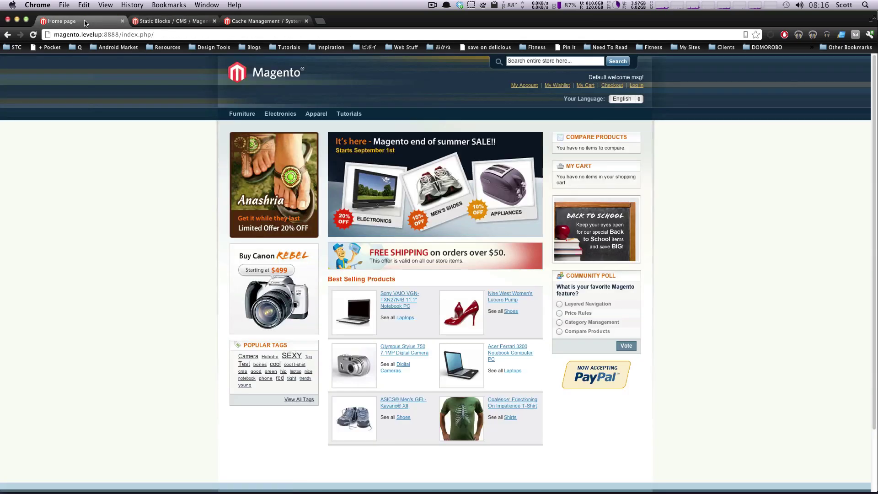
{"action": "scroll", "coordinate": [540, 368], "scroll_direction": "down", "scroll_amount": 3}
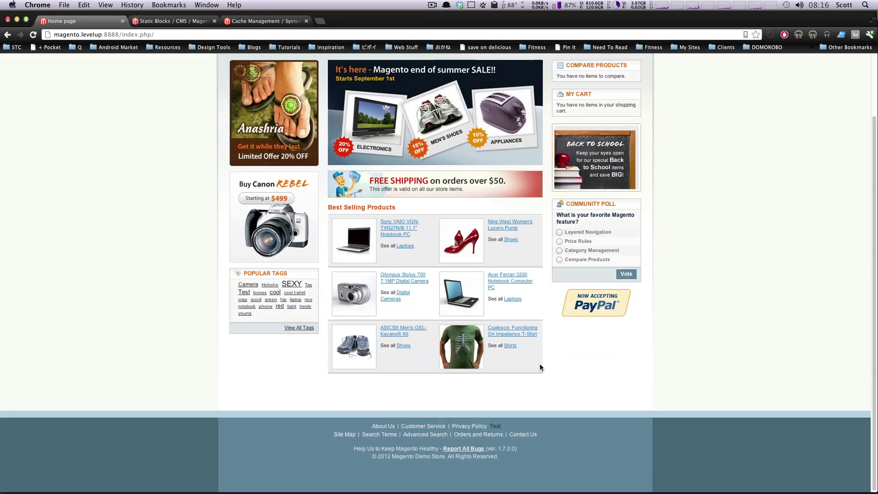
Select the footer's Test link text, then go back to the admin Static Blocks list.
{"action": "double_click", "coordinate": [497, 427]}
{"action": "left_click", "coordinate": [497, 426]}
{"action": "double_click", "coordinate": [495, 427]}
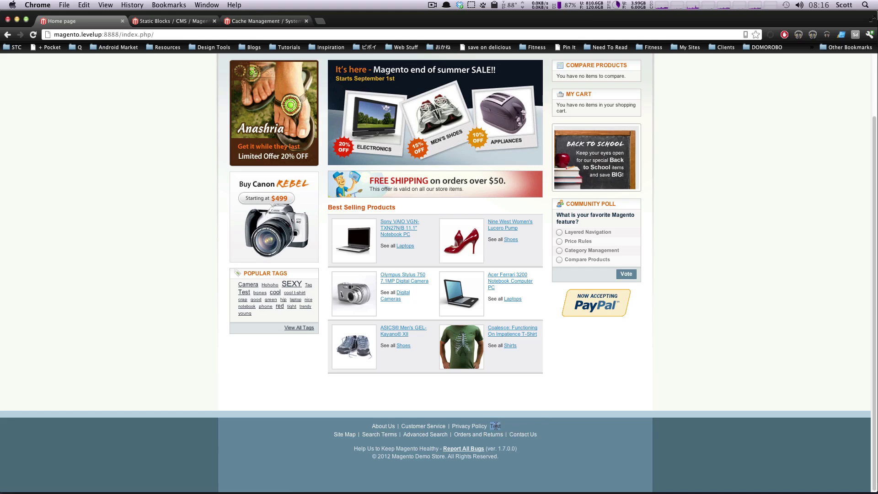
{"action": "left_click", "coordinate": [157, 22]}
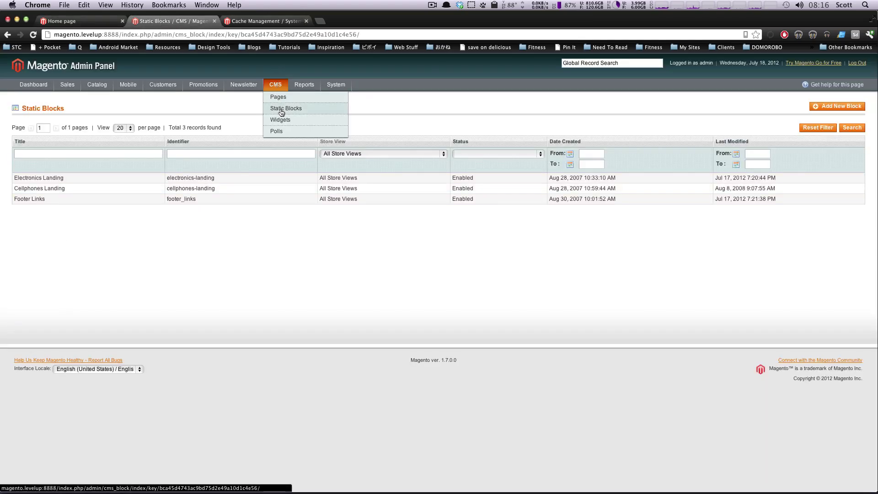
Open the Footer Links block and delete its Test list item.
{"action": "left_click", "coordinate": [77, 201]}
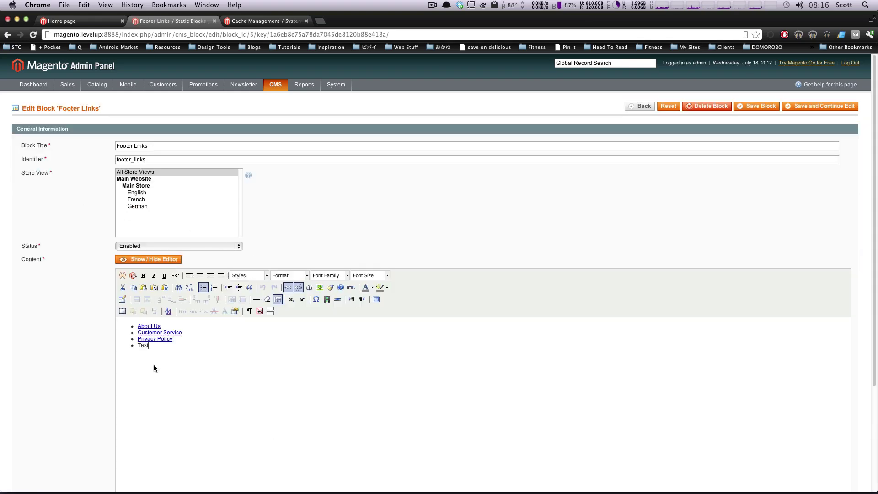
{"action": "left_click_drag", "start_coordinate": [154, 346], "coordinate": [113, 344]}
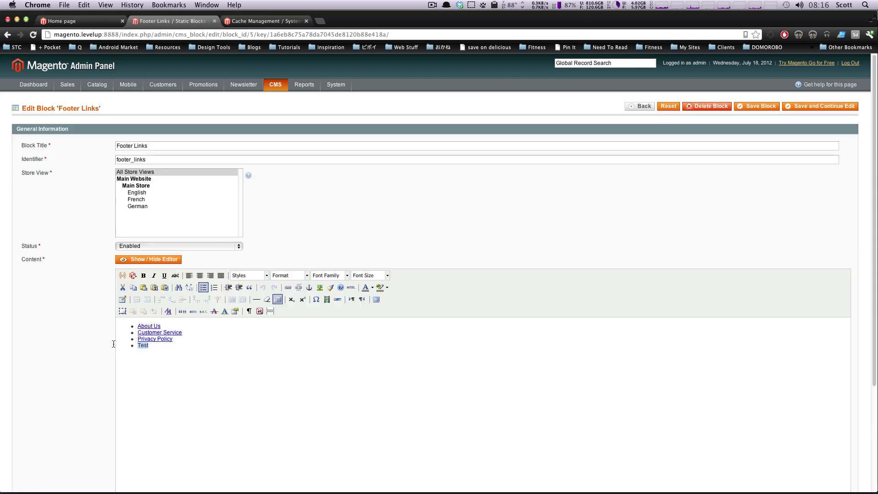
{"action": "key", "text": "BackSpace"}
{"action": "key", "text": "BackSpace"}
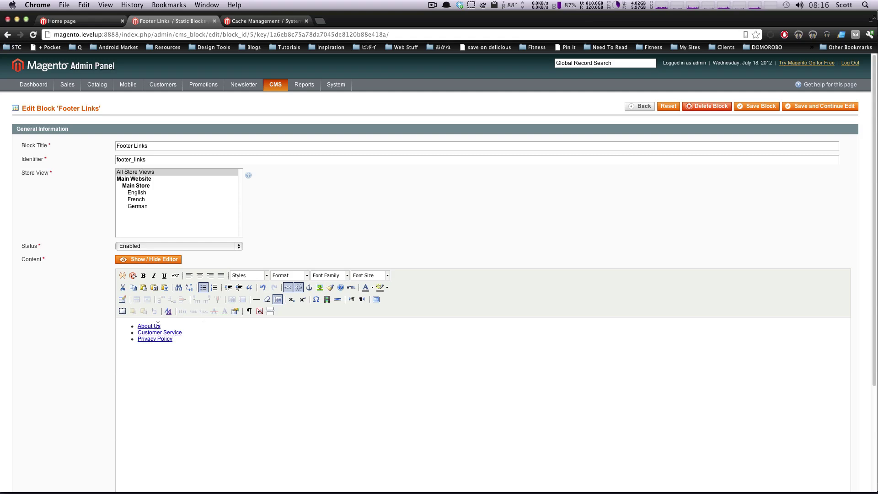
Select the About Us line and view the block content as raw HTML.
{"action": "left_click_drag", "start_coordinate": [161, 326], "coordinate": [136, 327]}
{"action": "mouse_move", "coordinate": [335, 85]}
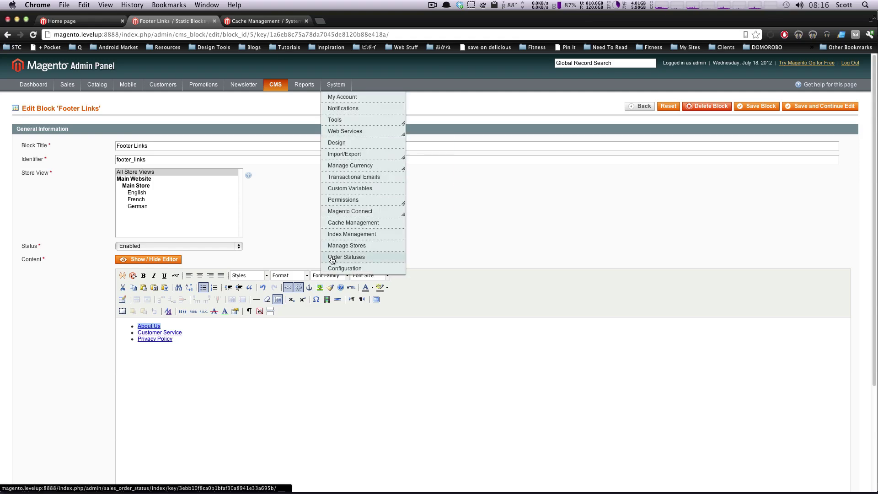
{"action": "triple_click", "coordinate": [152, 327]}
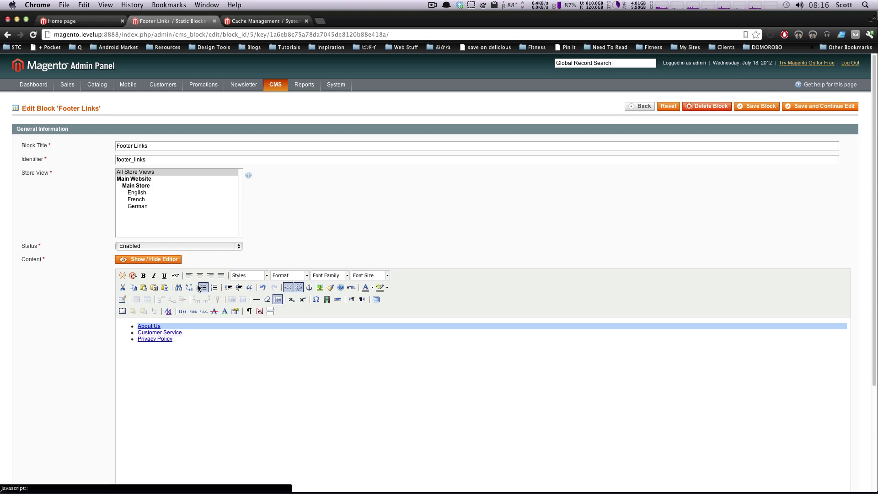
{"action": "left_click", "coordinate": [151, 260]}
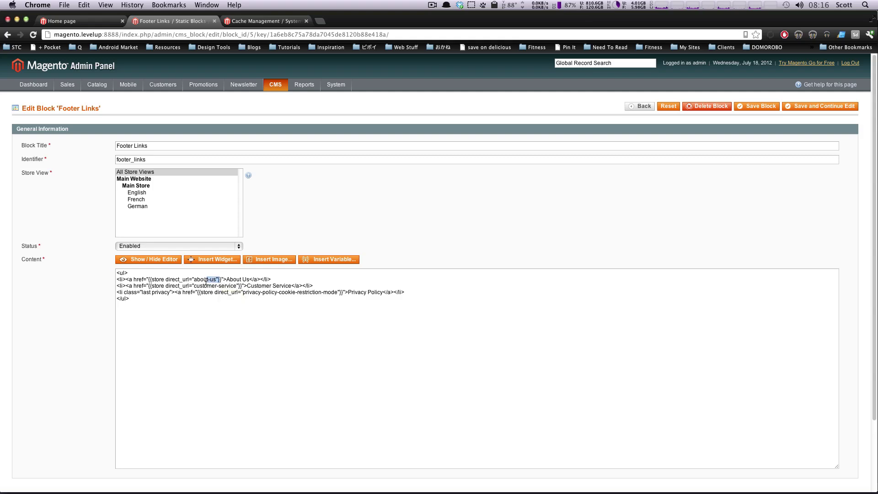
{"action": "left_click_drag", "start_coordinate": [213, 279], "coordinate": [189, 279]}
Open the storefront About Us page from the footer link and inspect its text and address.
{"action": "left_click", "coordinate": [66, 21]}
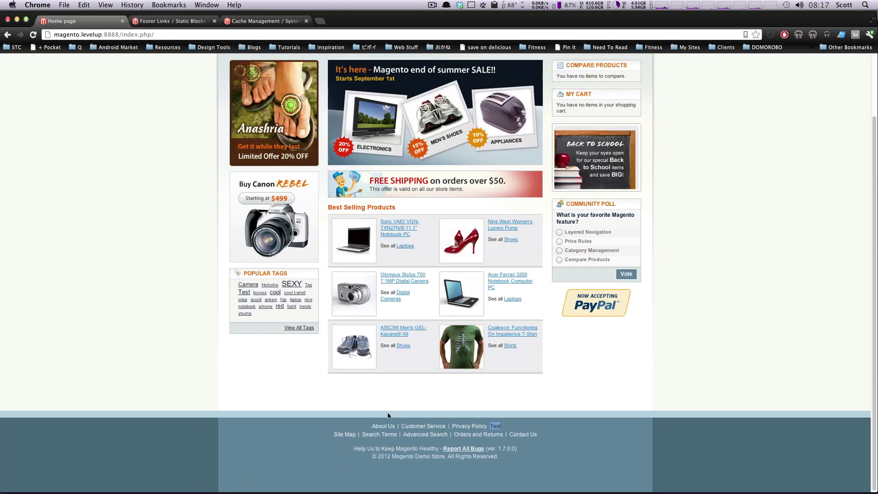
{"action": "left_click", "coordinate": [384, 426]}
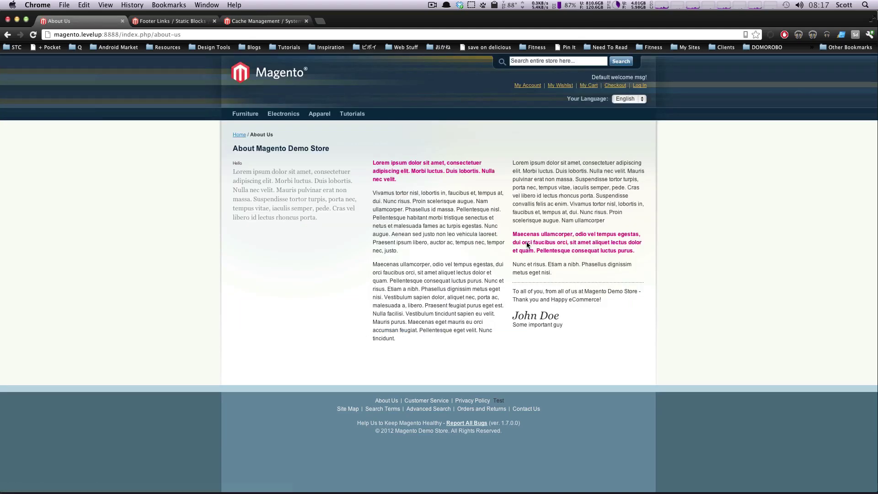
{"action": "left_click_drag", "start_coordinate": [335, 235], "coordinate": [478, 305]}
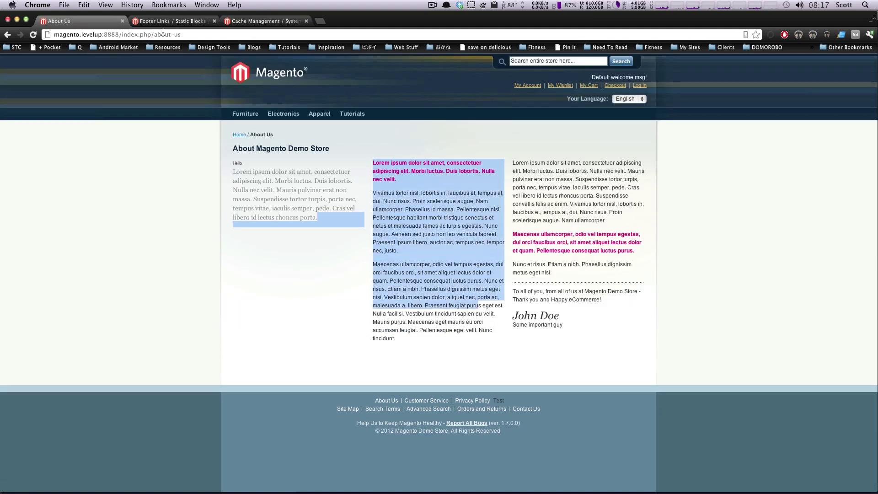
{"action": "mouse_move", "coordinate": [154, 34]}
{"action": "left_mouse_down"}
{"action": "mouse_move", "coordinate": [183, 34]}
{"action": "mouse_move", "coordinate": [158, 32]}
{"action": "left_mouse_up"}
{"action": "left_click", "coordinate": [198, 35]}
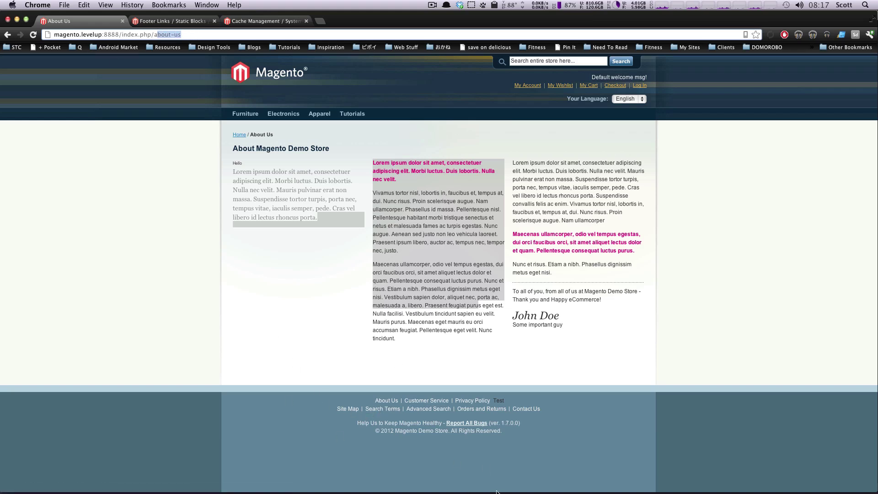
Return to the admin and open CMS > Static Blocks.
{"action": "left_click", "coordinate": [149, 22]}
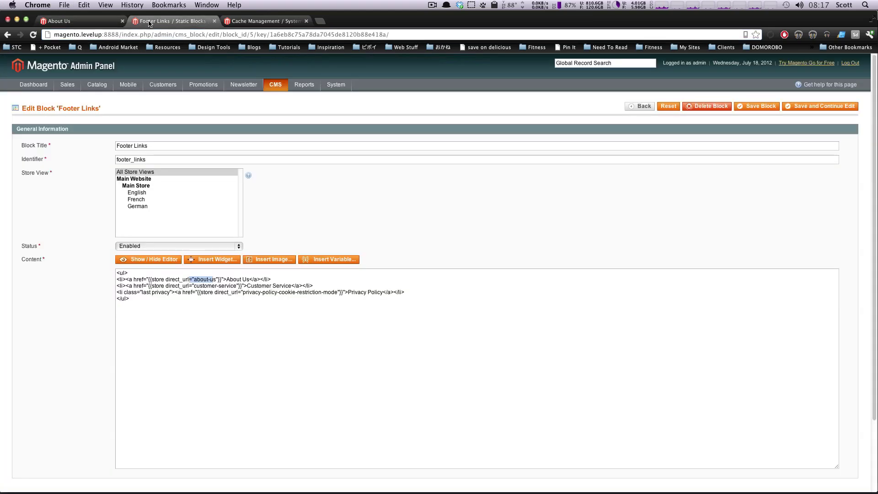
{"action": "mouse_move", "coordinate": [276, 84]}
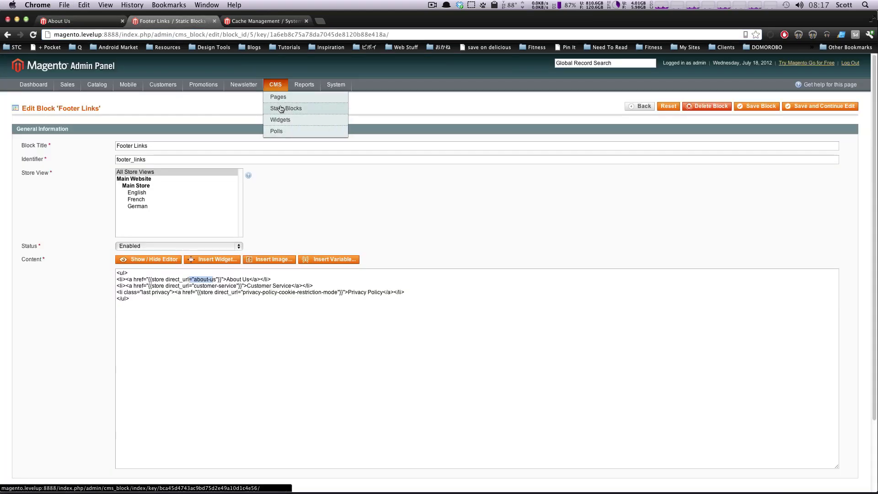
{"action": "left_click", "coordinate": [280, 108]}
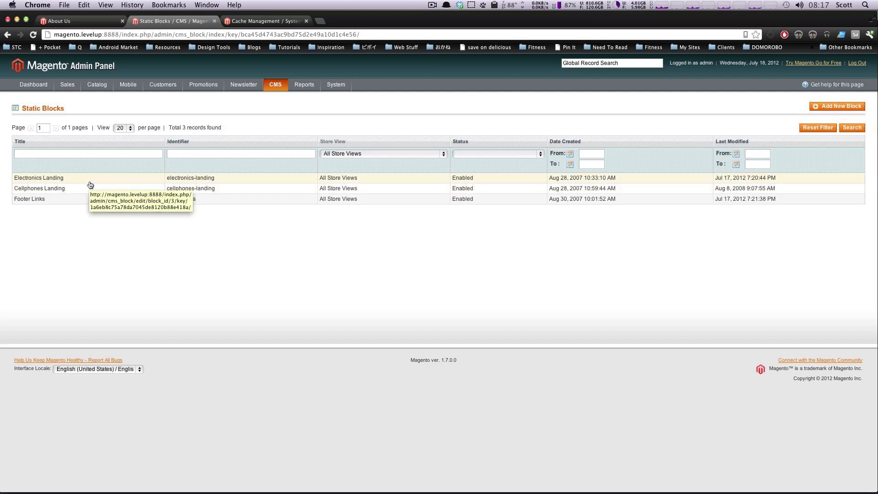
View the storefront Electronics and Cell Phones category pages, then return to the admin list.
{"action": "left_click", "coordinate": [83, 23]}
{"action": "left_click", "coordinate": [272, 115]}
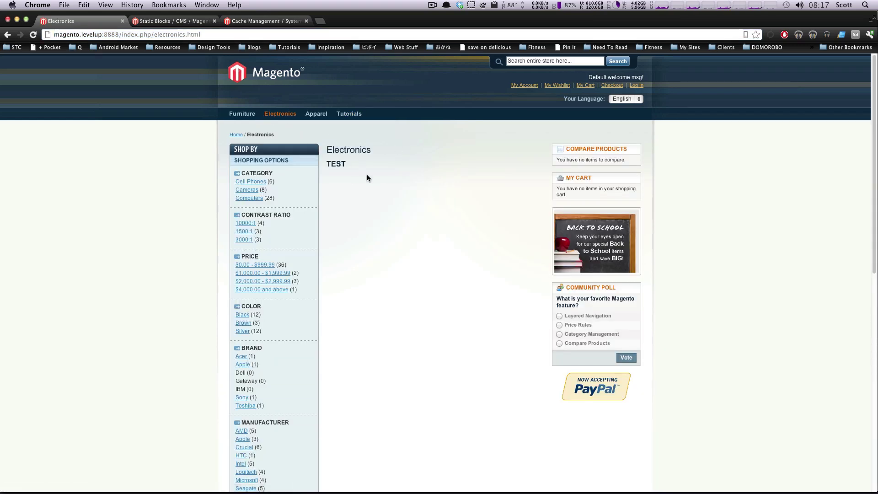
{"action": "left_click_drag", "start_coordinate": [322, 163], "coordinate": [309, 140]}
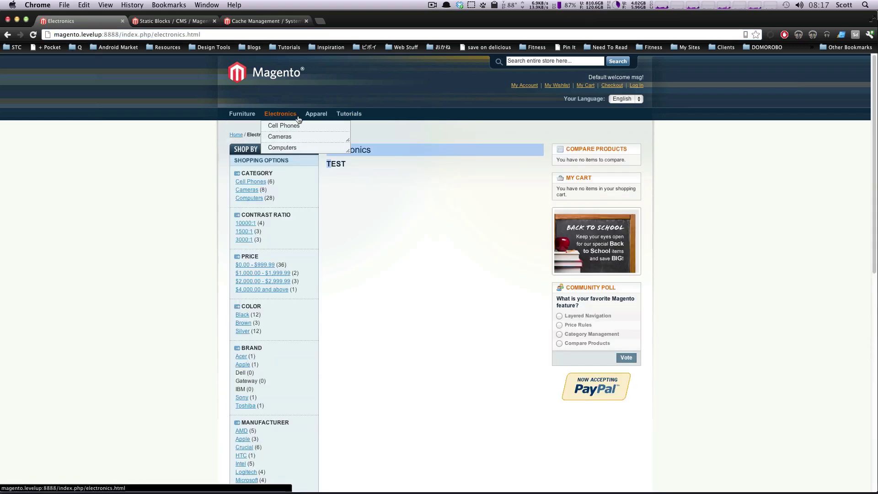
{"action": "left_click", "coordinate": [287, 126]}
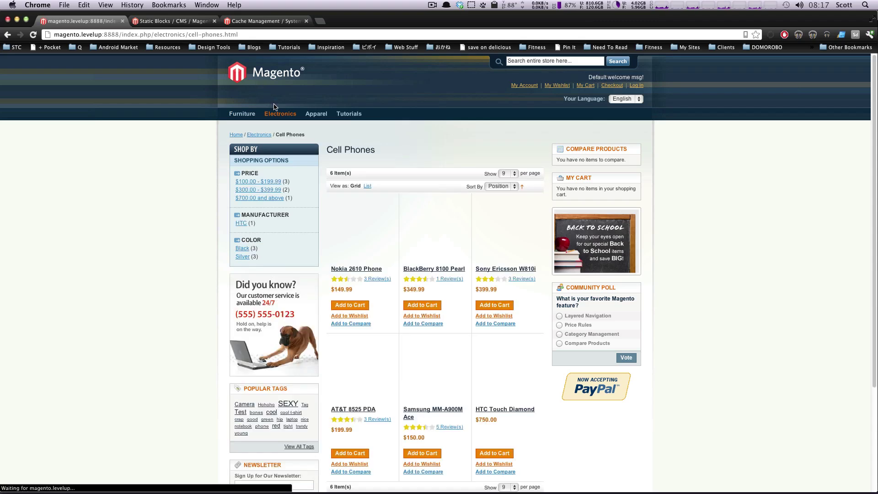
{"action": "left_click", "coordinate": [155, 21]}
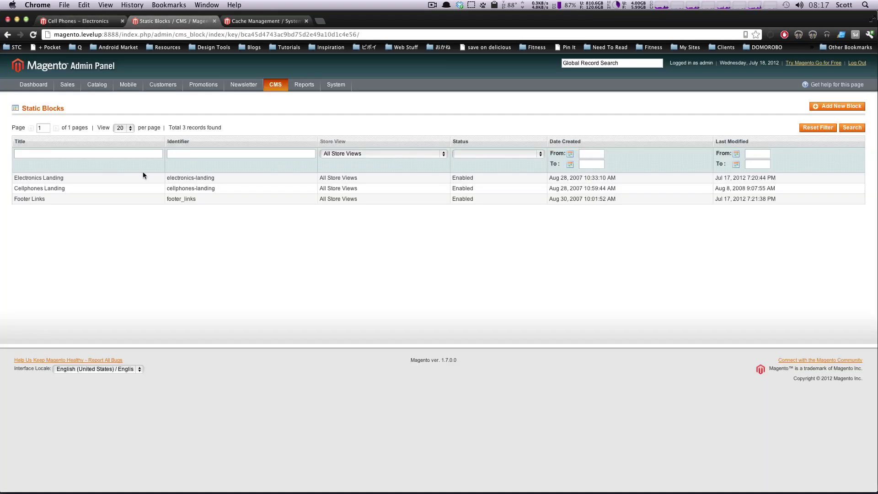
{"action": "left_click", "coordinate": [107, 192]}
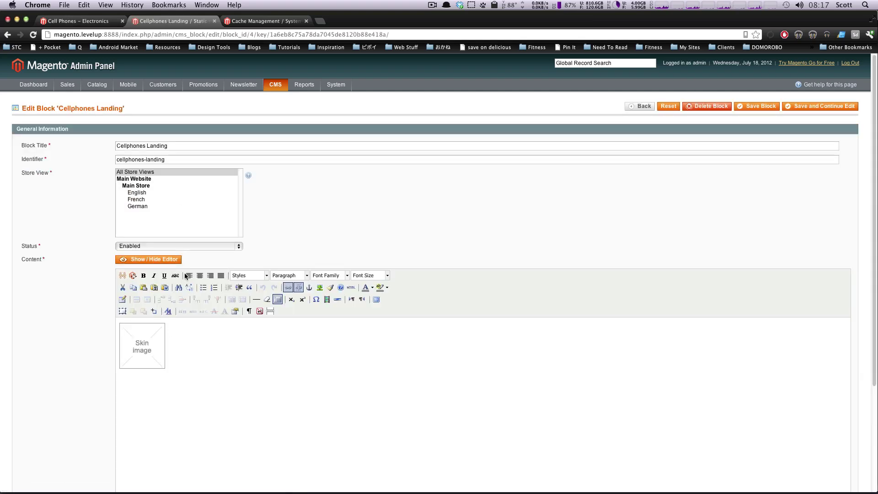
{"action": "left_click", "coordinate": [148, 259]}
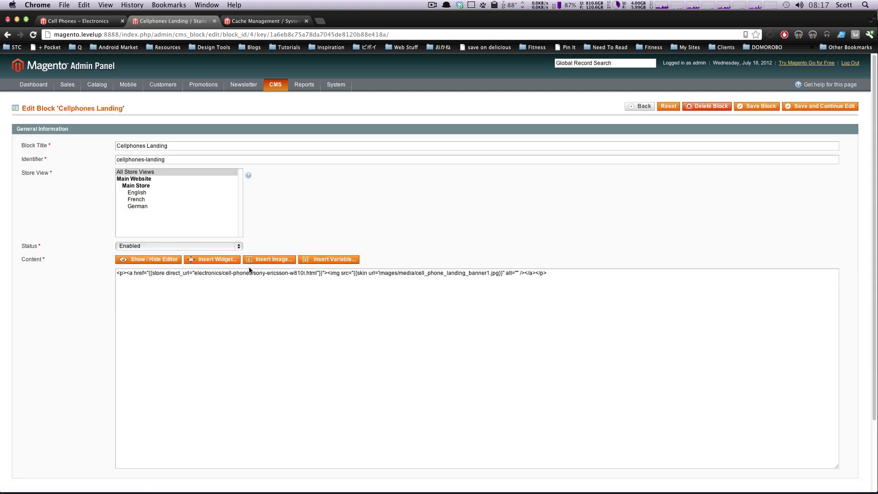
{"action": "left_click_drag", "start_coordinate": [246, 273], "coordinate": [318, 275]}
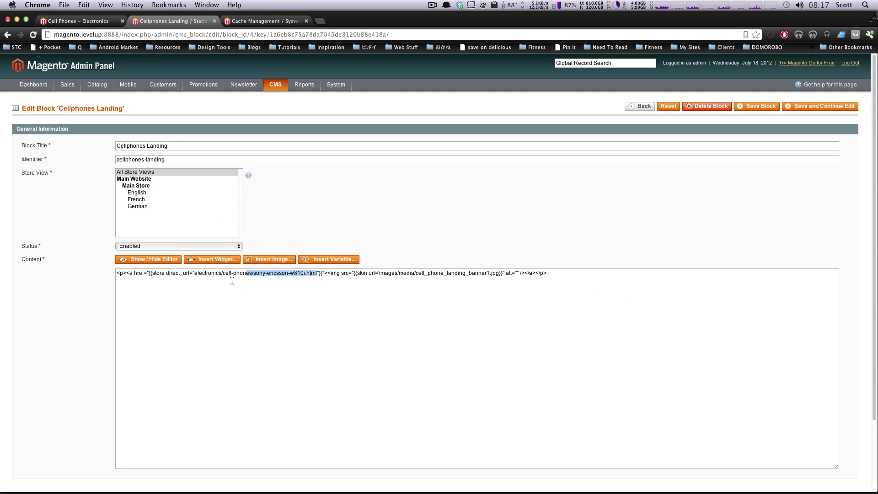
{"action": "left_click", "coordinate": [65, 25]}
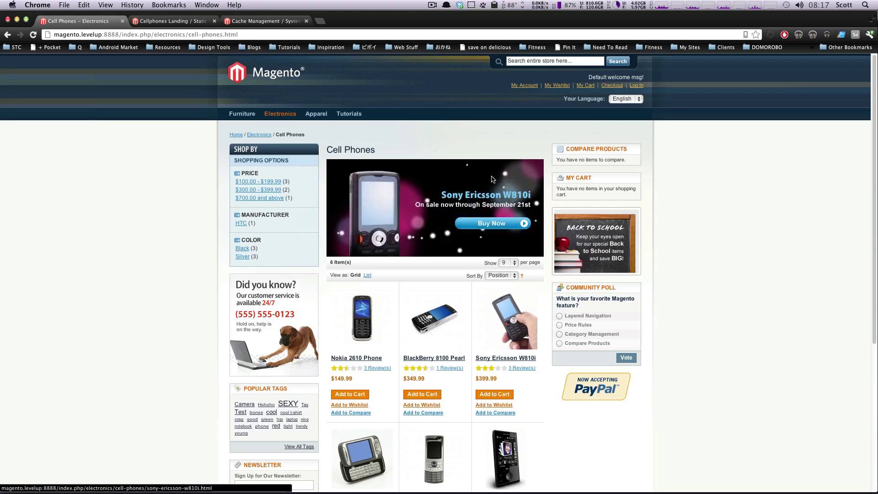
{"action": "left_click", "coordinate": [162, 20]}
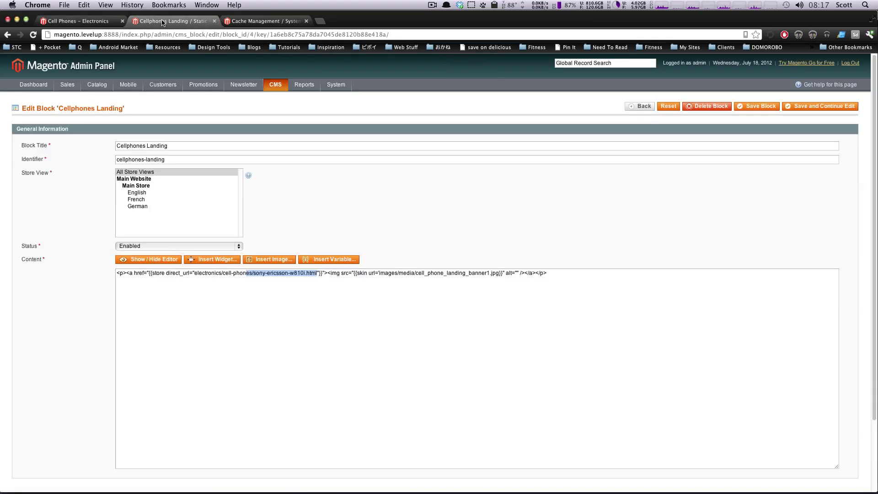
{"action": "left_click", "coordinate": [364, 353]}
{"action": "left_click_drag", "start_coordinate": [547, 273], "coordinate": [170, 270]}
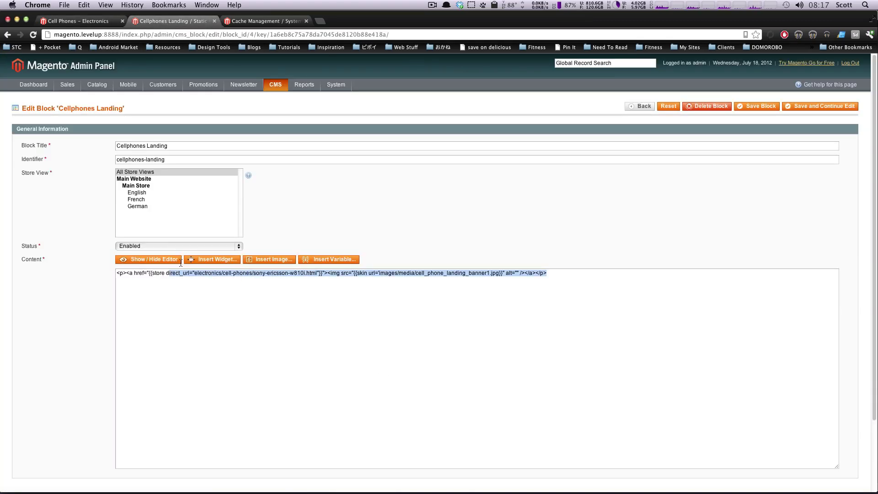
{"action": "mouse_move", "coordinate": [287, 87]}
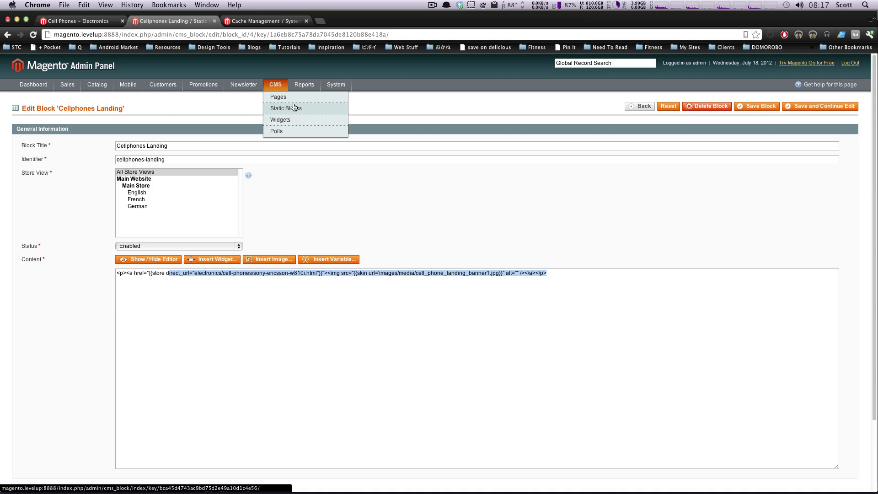
Leave the Cellphones Landing editor for the CMS > Static Blocks list.
{"action": "left_click", "coordinate": [294, 107]}
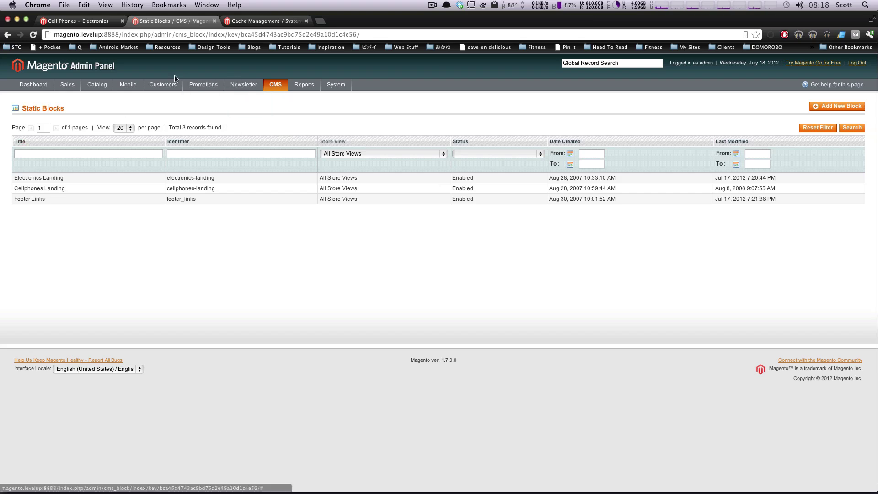
Add a new block: title Test Block, identifier Test, All Store Views, content TESTTESTSTESTE.
{"action": "left_click", "coordinate": [844, 110]}
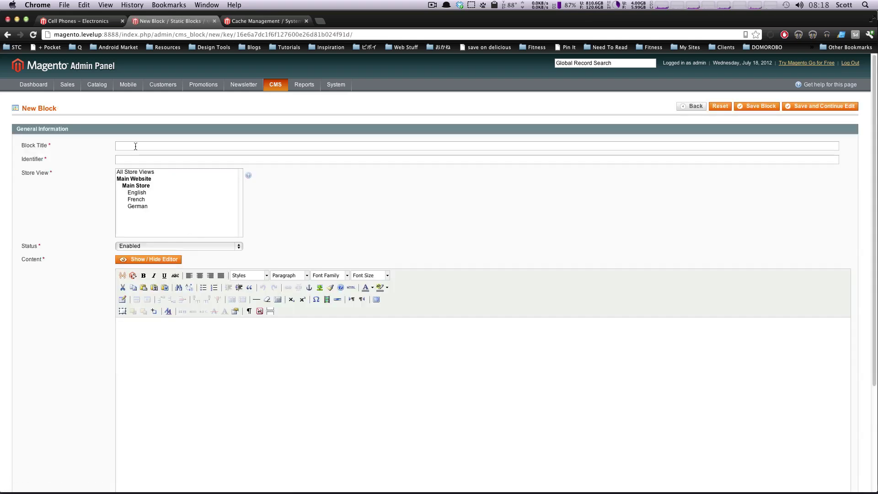
{"action": "left_click", "coordinate": [135, 146]}
{"action": "type", "text": "Test Bloc"}
{"action": "type", "text": "Test"}
{"action": "left_click", "coordinate": [149, 172]}
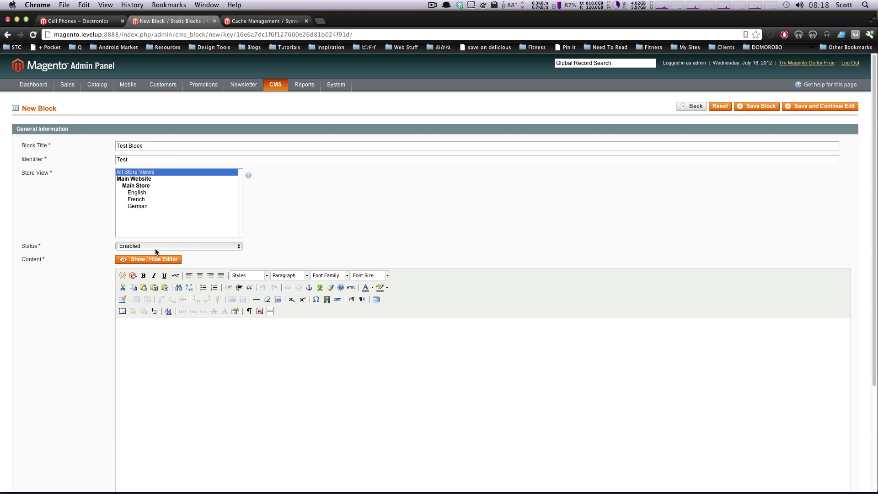
{"action": "left_click", "coordinate": [148, 350]}
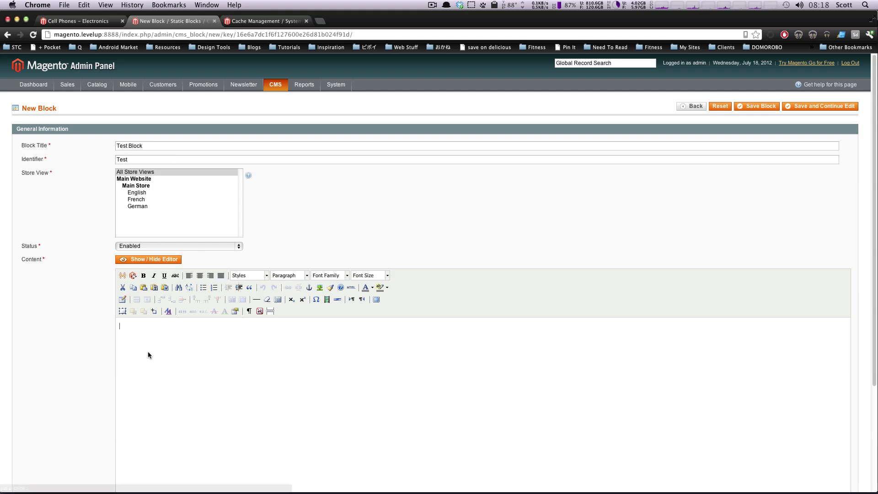
{"action": "type", "text": "TEST"}
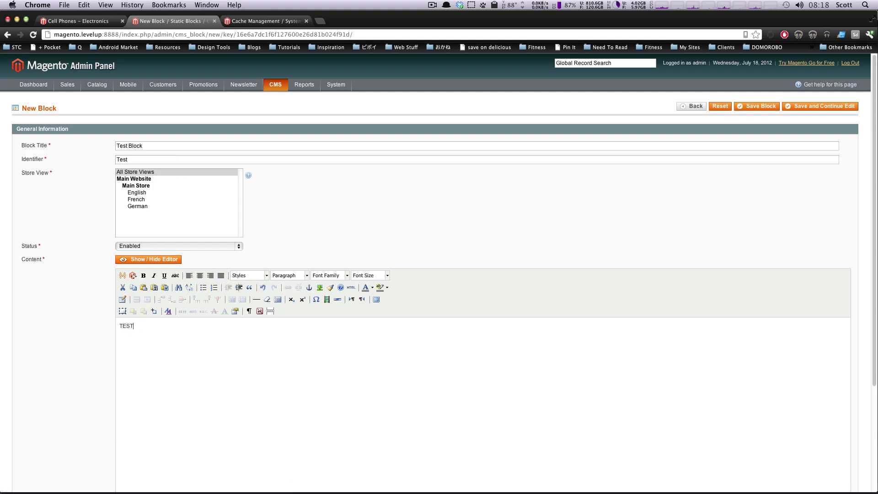
{"action": "type", "text": "TESTSTESTE"}
Save Test Block, then check the storefront home page before returning to the admin.
{"action": "left_click", "coordinate": [761, 108]}
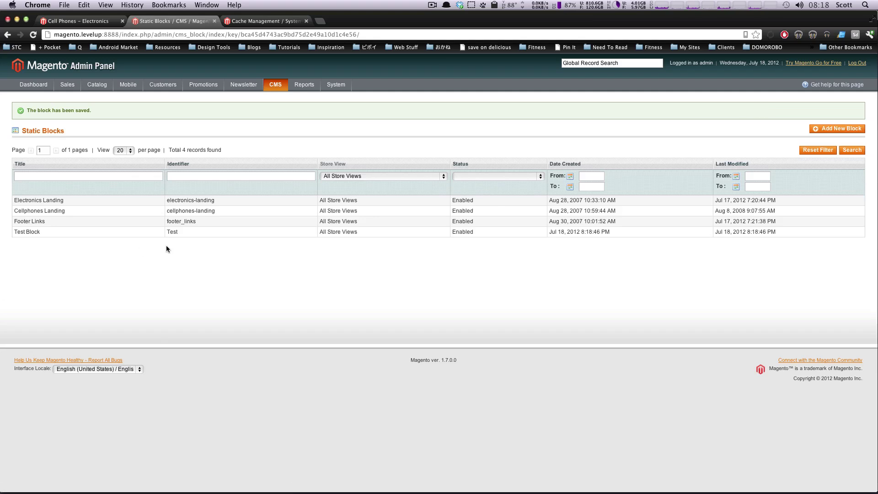
{"action": "left_click", "coordinate": [83, 21]}
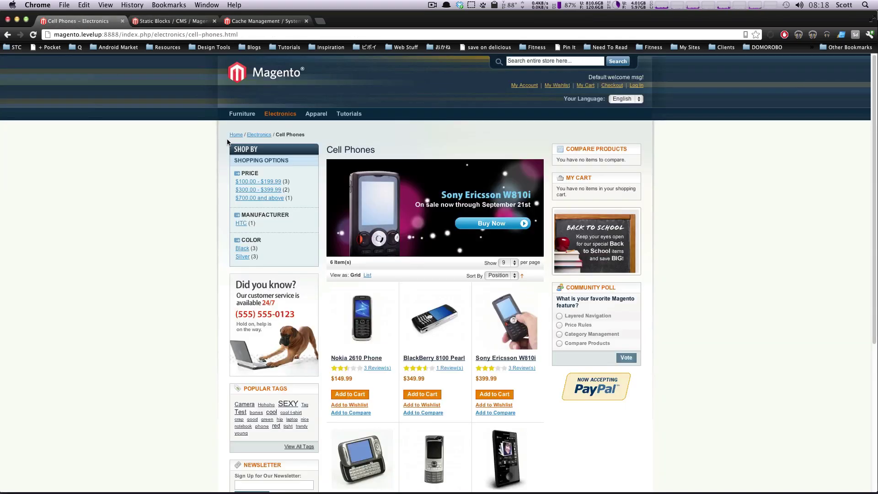
{"action": "left_click", "coordinate": [265, 75]}
{"action": "scroll", "coordinate": [424, 280], "scroll_direction": "down", "scroll_amount": 2}
{"action": "scroll", "coordinate": [424, 279], "scroll_direction": "up", "scroll_amount": 2}
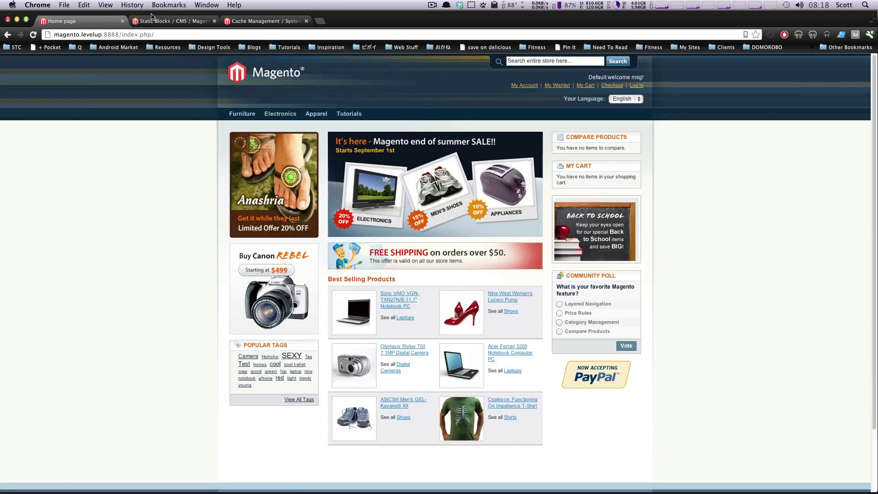
{"action": "left_click", "coordinate": [171, 21]}
{"action": "mouse_move", "coordinate": [301, 87]}
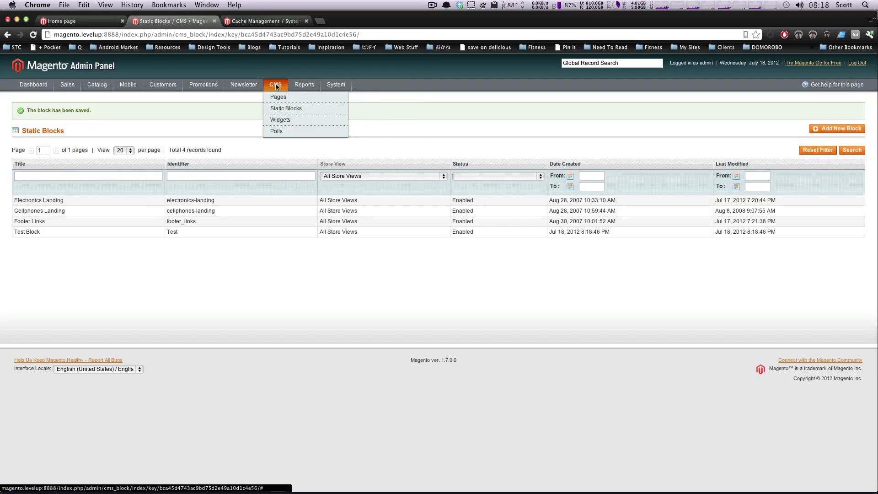
Start a new widget instance under CMS > Widgets with type CMS Static Block.
{"action": "left_click", "coordinate": [280, 120]}
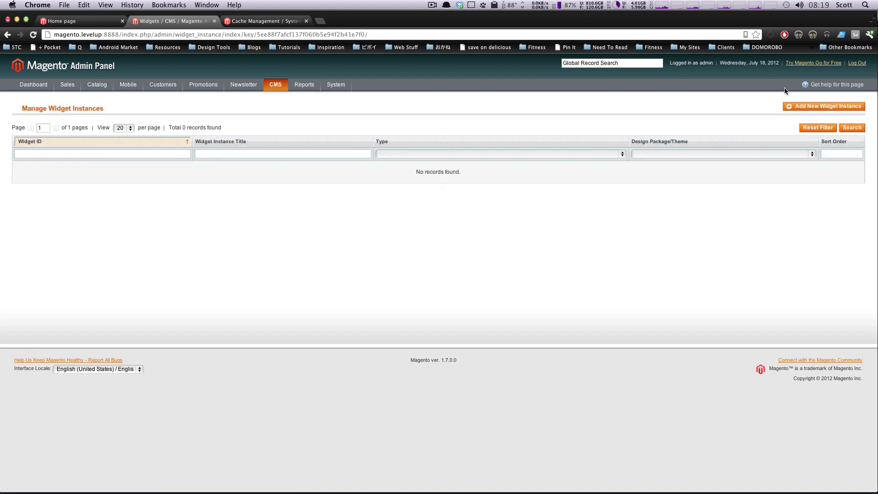
{"action": "left_click", "coordinate": [790, 108]}
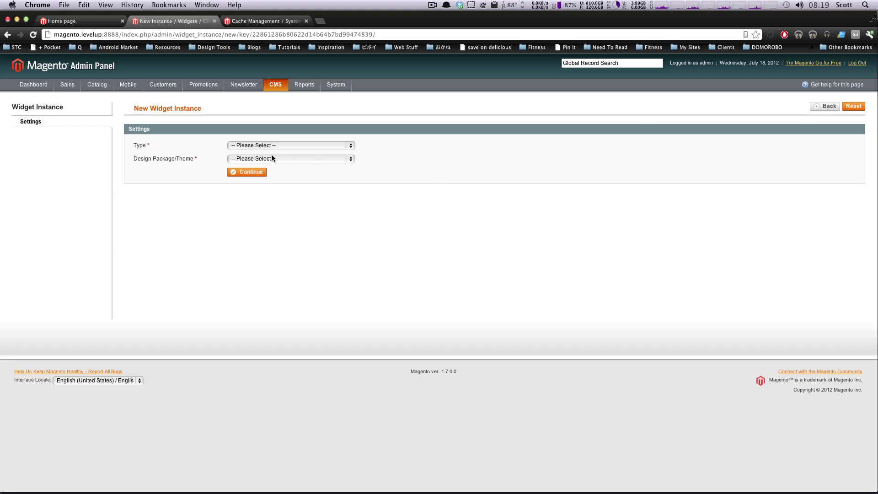
{"action": "left_click", "coordinate": [276, 144]}
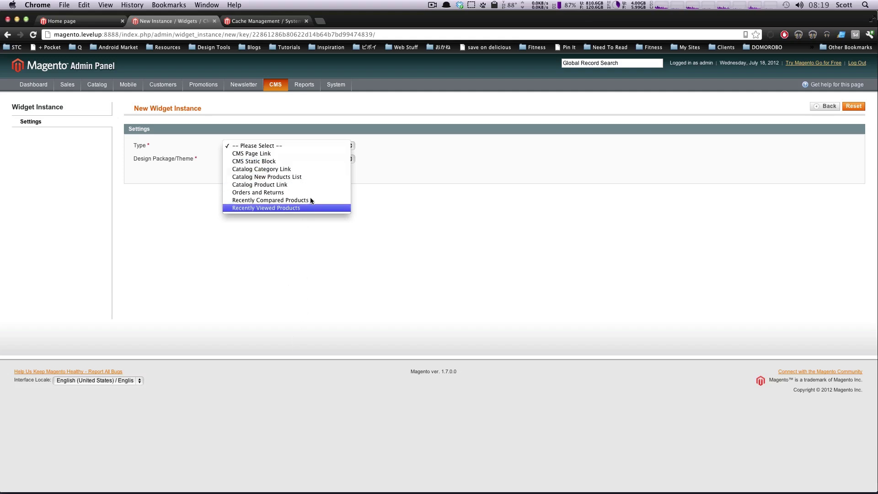
{"action": "left_click", "coordinate": [315, 161]}
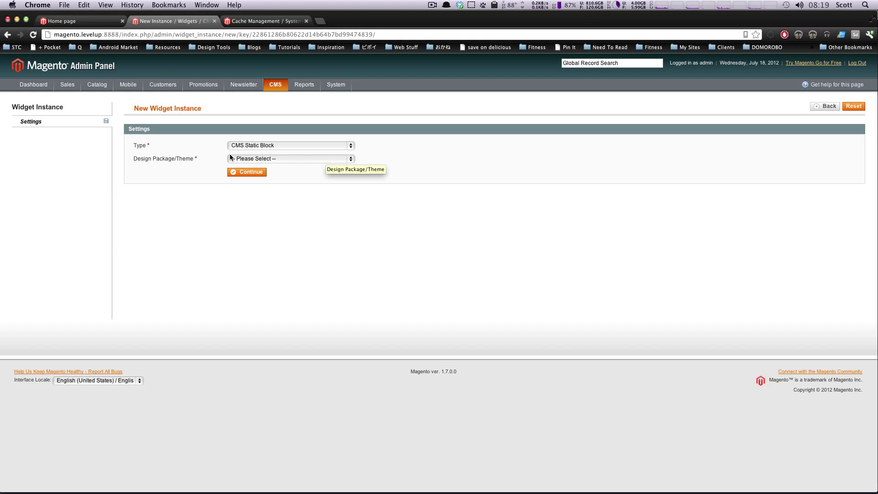
Set the widget's Design Package/Theme to default / default.
{"action": "left_click_drag", "start_coordinate": [139, 158], "coordinate": [197, 158]}
{"action": "left_click", "coordinate": [265, 154]}
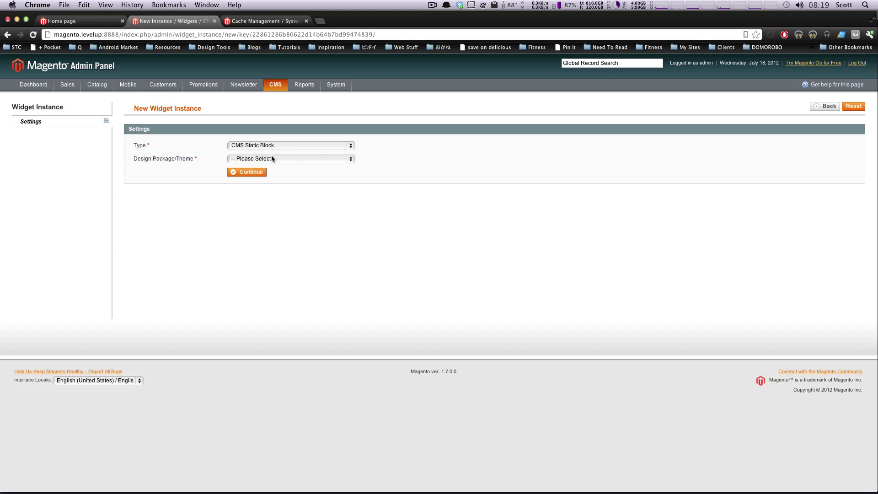
{"action": "left_click", "coordinate": [271, 157]}
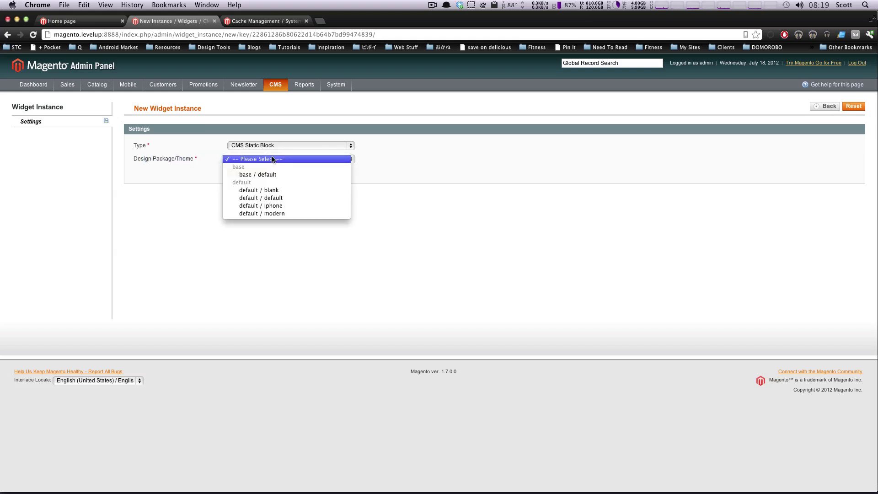
{"action": "left_click", "coordinate": [271, 198]}
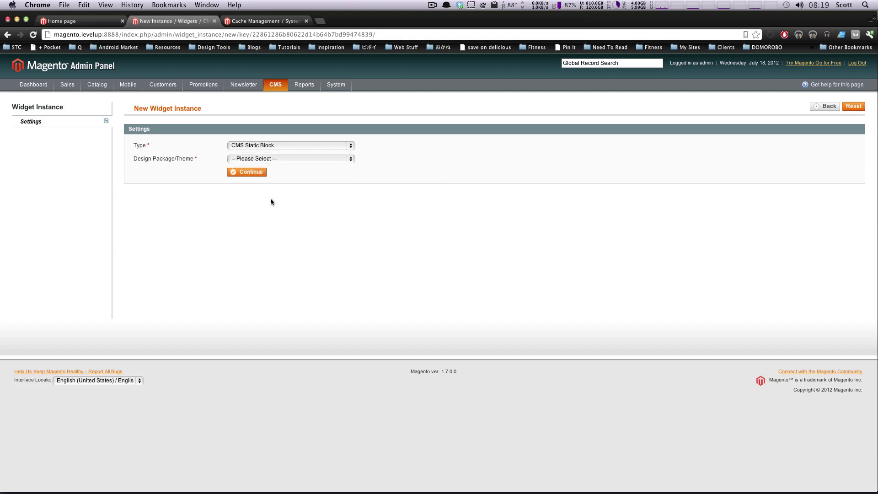
In Frontend Properties, enter widget instance title TEST and sort order 1.
{"action": "left_click", "coordinate": [259, 172]}
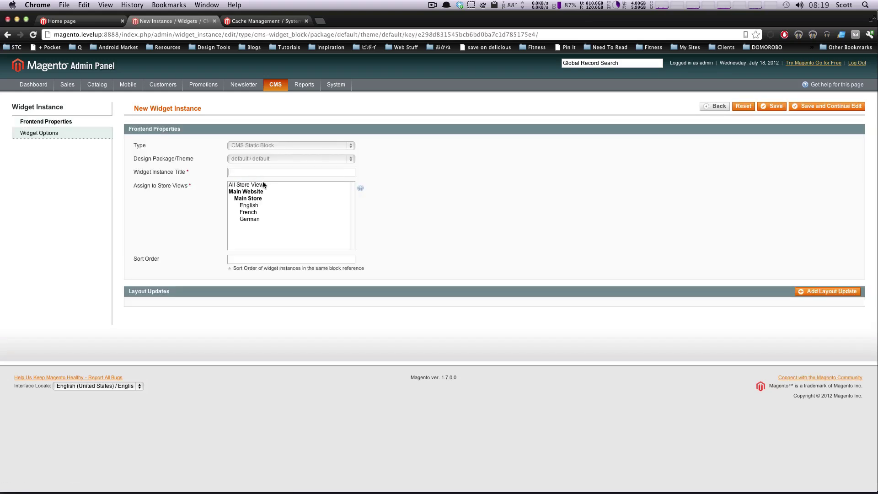
{"action": "type", "text": "TEST"}
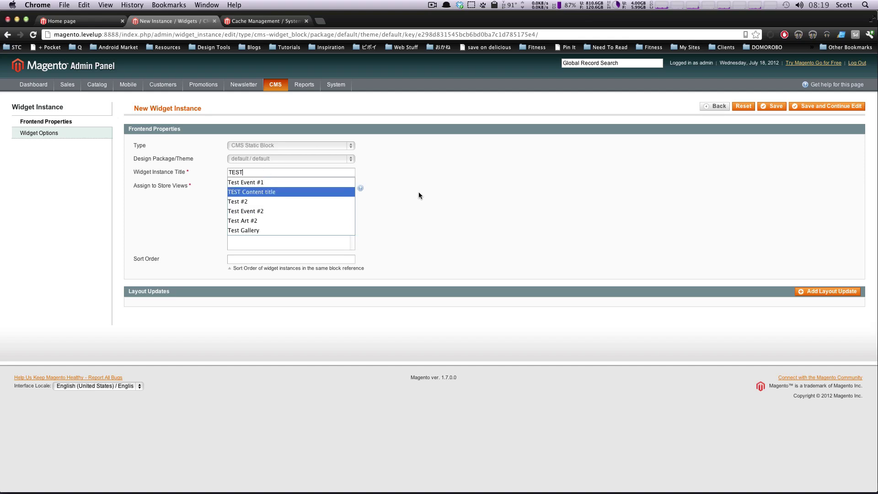
{"action": "left_click", "coordinate": [429, 188]}
{"action": "left_click", "coordinate": [276, 258]}
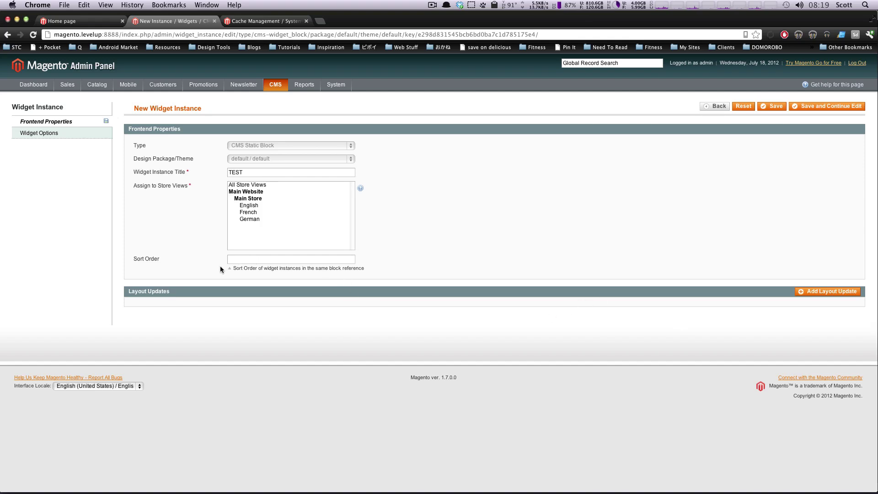
{"action": "left_click_drag", "start_coordinate": [284, 268], "coordinate": [363, 268]}
{"action": "left_click", "coordinate": [299, 256]}
{"action": "type", "text": "1"}
Add a layout update with Display On set to Specified Page.
{"action": "left_click", "coordinate": [820, 295]}
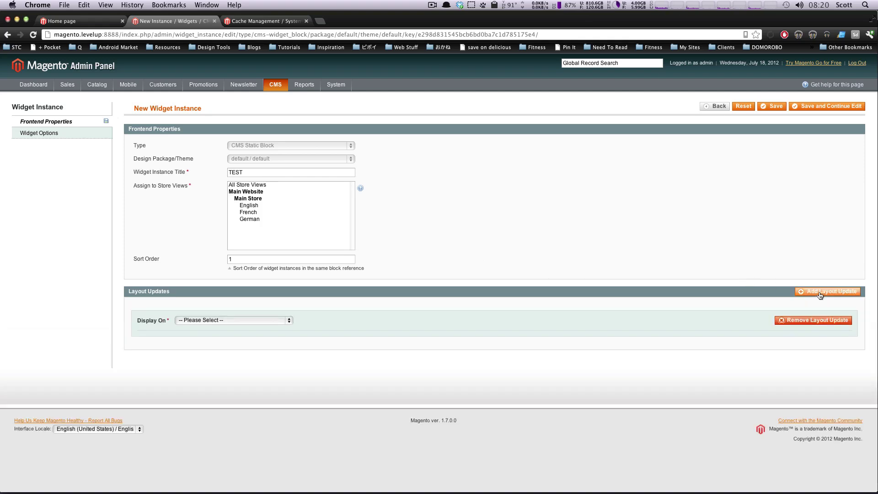
{"action": "left_click", "coordinate": [227, 321]}
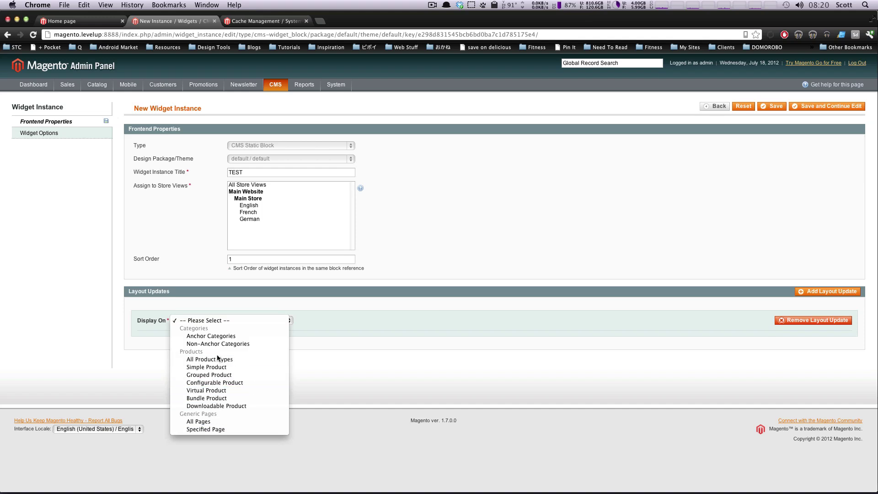
{"action": "left_click", "coordinate": [216, 428]}
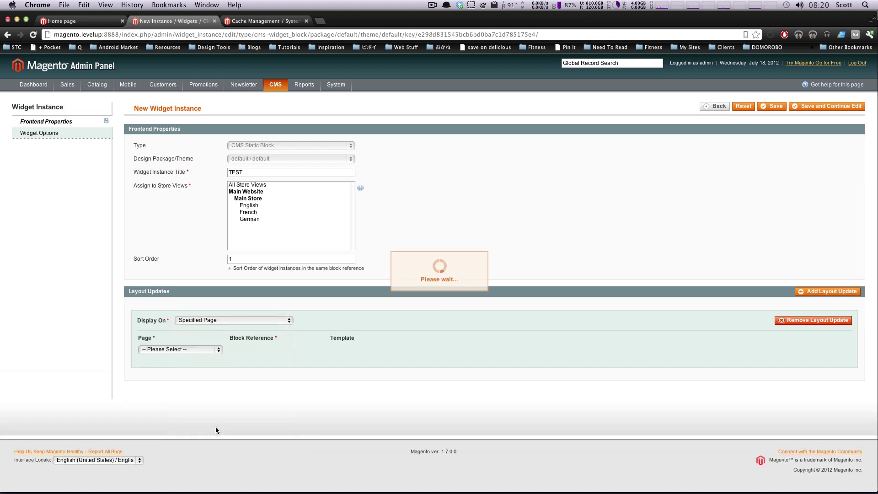
Target CMS Pages (All) and set the block reference to Left Column.
{"action": "left_click", "coordinate": [204, 349]}
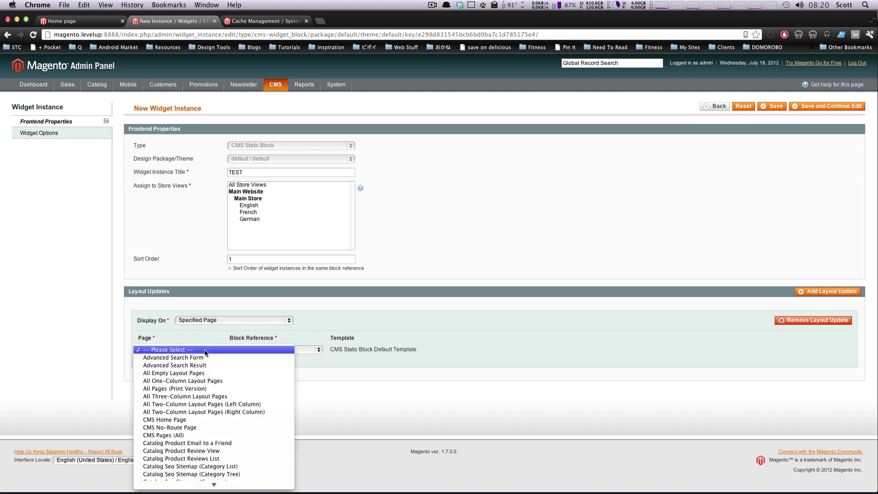
{"action": "scroll", "coordinate": [204, 349], "scroll_direction": "down", "scroll_amount": 3}
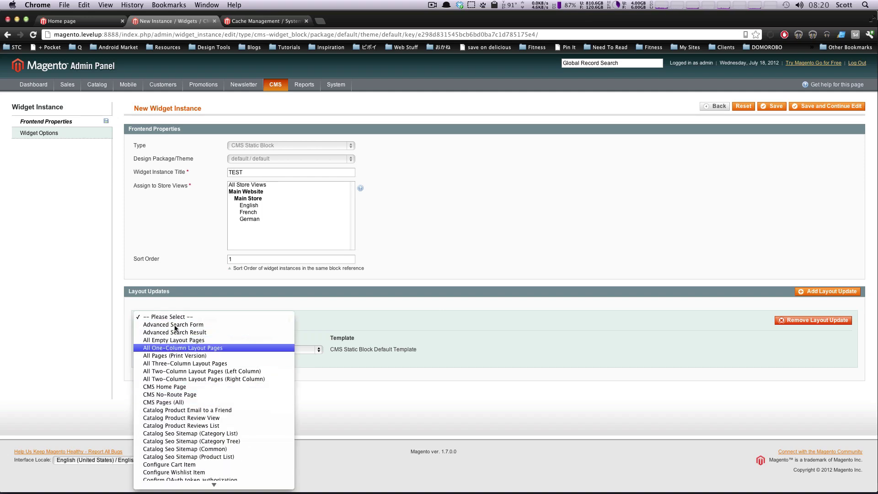
{"action": "scroll", "coordinate": [180, 447], "scroll_direction": "down", "scroll_amount": 4}
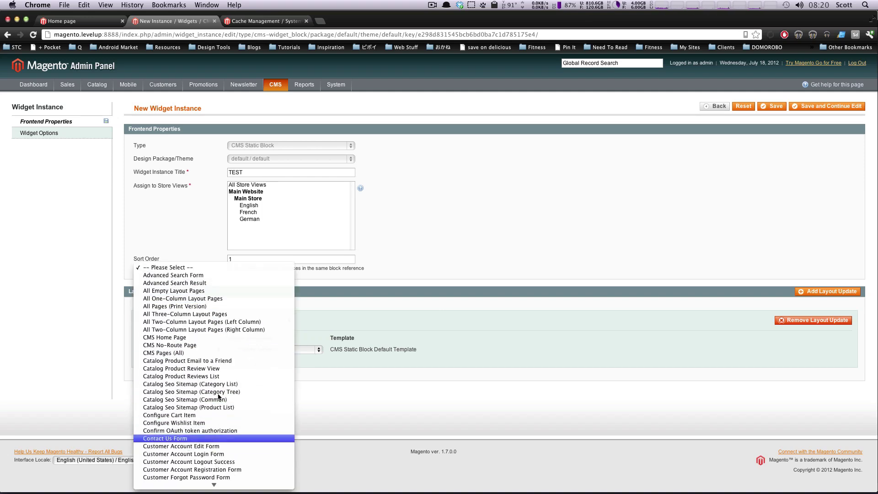
{"action": "left_click", "coordinate": [192, 354]}
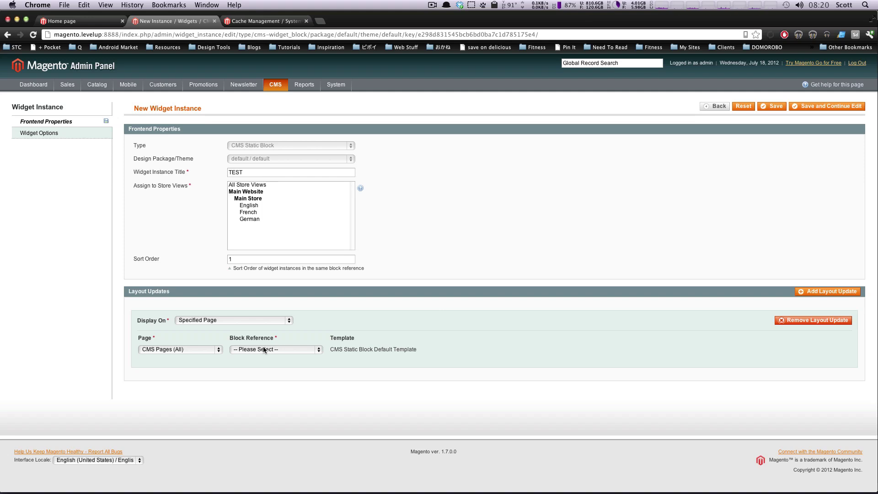
{"action": "left_click", "coordinate": [264, 349]}
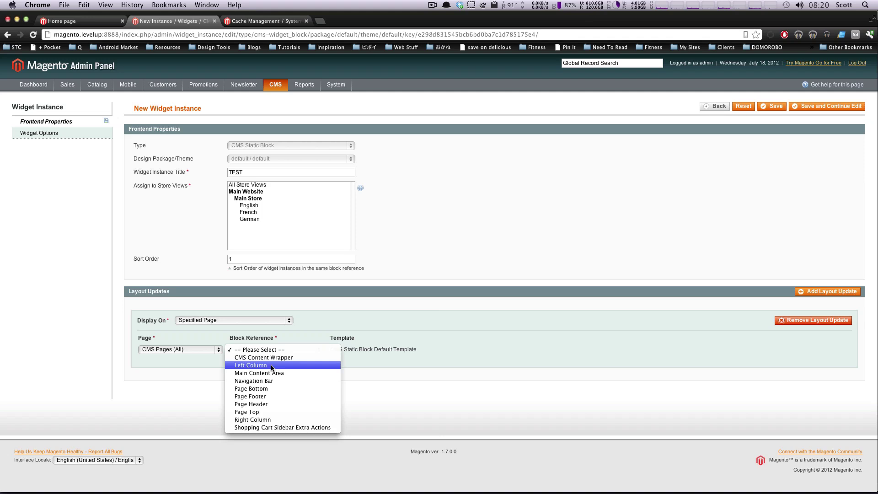
{"action": "left_click", "coordinate": [270, 365]}
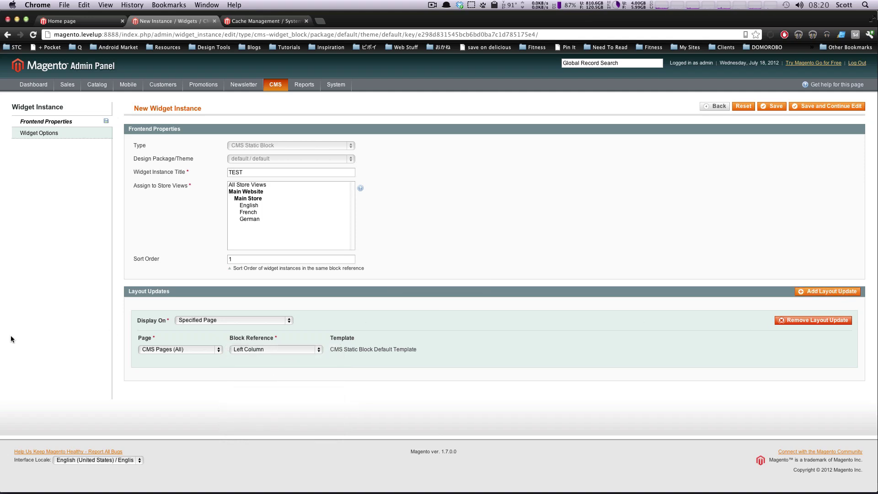
Set the TEST widget's block to Test Block, assign it to All Store Views, and save.
{"action": "left_click", "coordinate": [27, 135]}
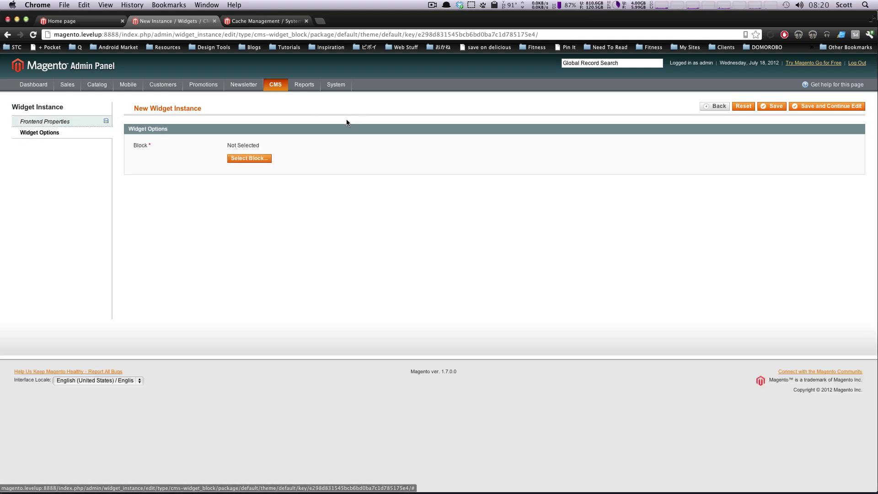
{"action": "left_click", "coordinate": [258, 161]}
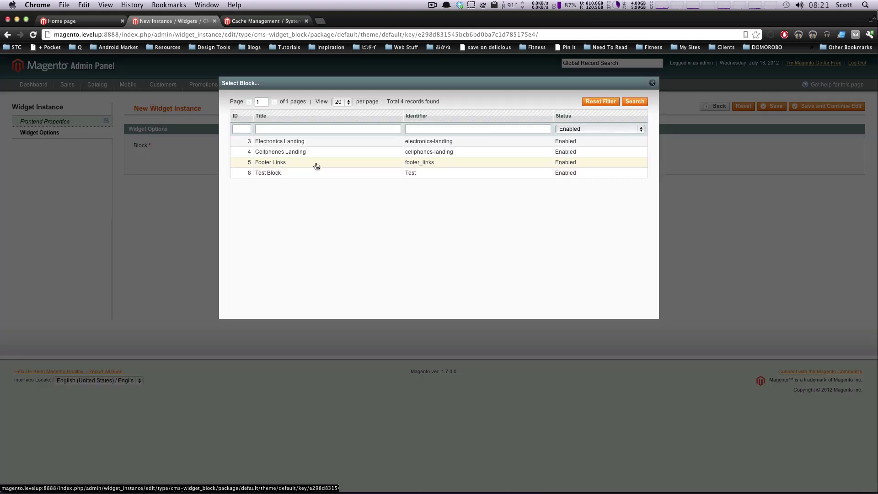
{"action": "left_click", "coordinate": [277, 172]}
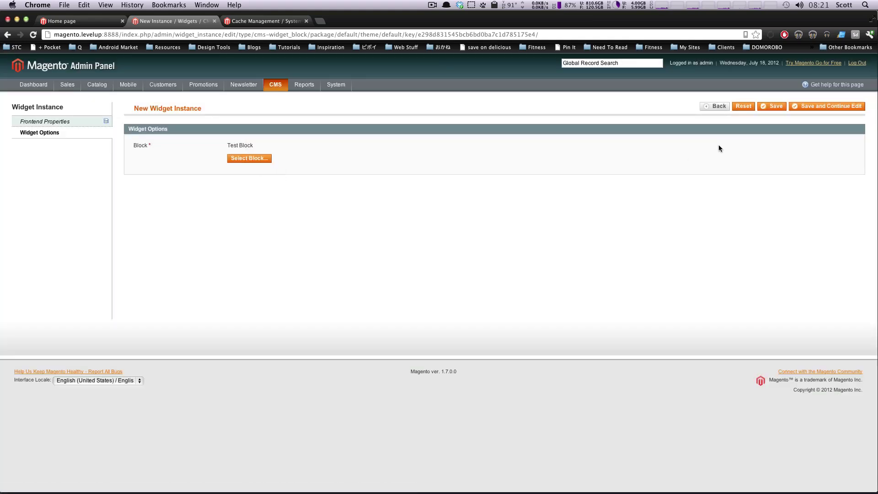
{"action": "left_click", "coordinate": [772, 107]}
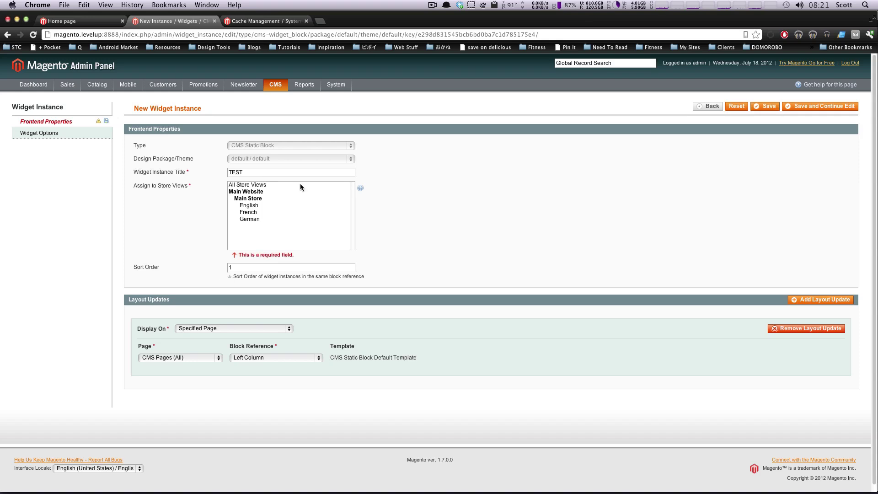
{"action": "left_click", "coordinate": [261, 185]}
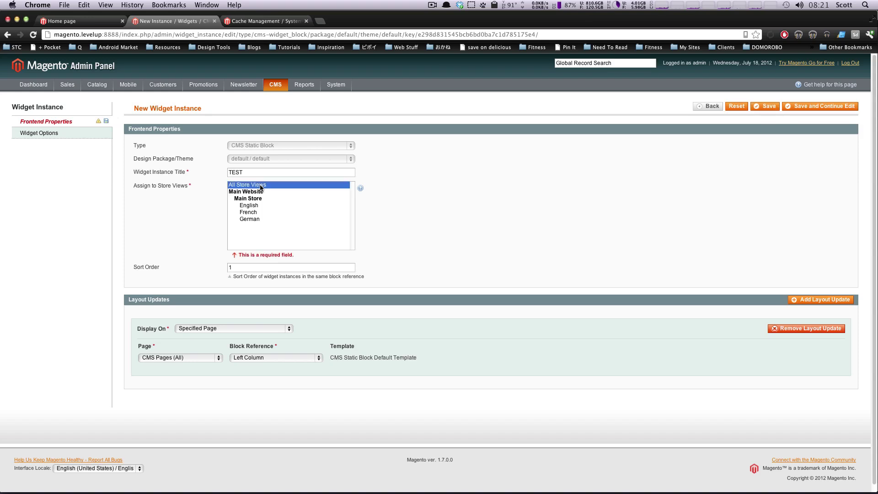
{"action": "left_click", "coordinate": [766, 106]}
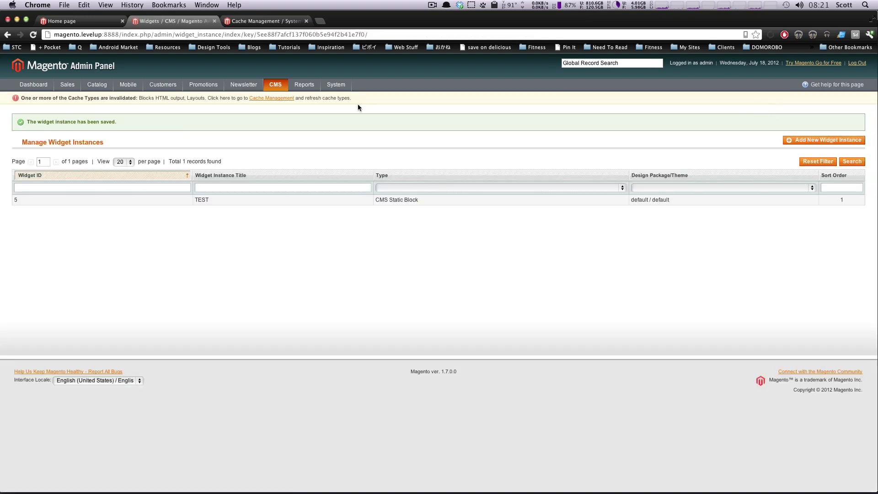
Highlight the widget-saved confirmation and the notice listing the invalidated cache types.
{"action": "left_click_drag", "start_coordinate": [24, 123], "coordinate": [153, 115]}
{"action": "left_click", "coordinate": [153, 115]}
{"action": "left_click_drag", "start_coordinate": [38, 97], "coordinate": [193, 98]}
{"action": "left_click_drag", "start_coordinate": [31, 97], "coordinate": [162, 98]}
{"action": "left_click", "coordinate": [211, 97]}
In Cache Management, select Layouts and Blocks HTML output and flush the Magento cache.
{"action": "left_click", "coordinate": [270, 100]}
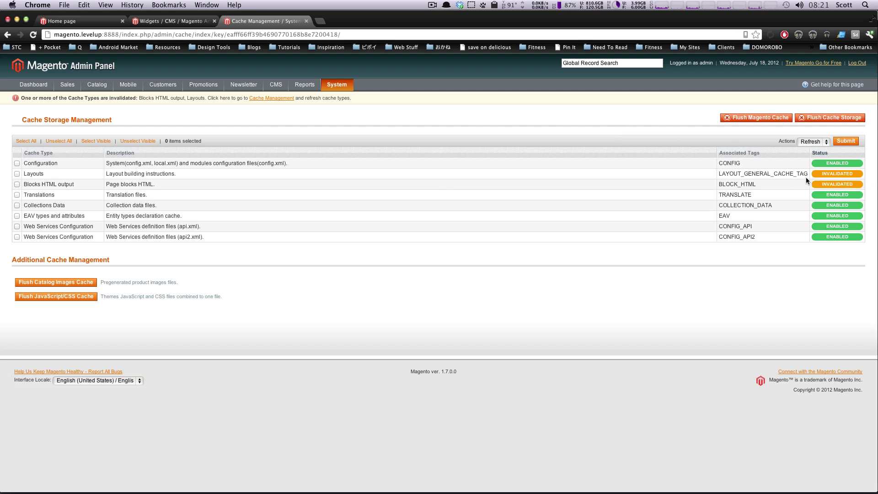
{"action": "left_click_drag", "start_coordinate": [763, 182], "coordinate": [720, 184]}
{"action": "left_click", "coordinate": [740, 174]}
{"action": "double_click", "coordinate": [751, 184]}
{"action": "double_click", "coordinate": [748, 173]}
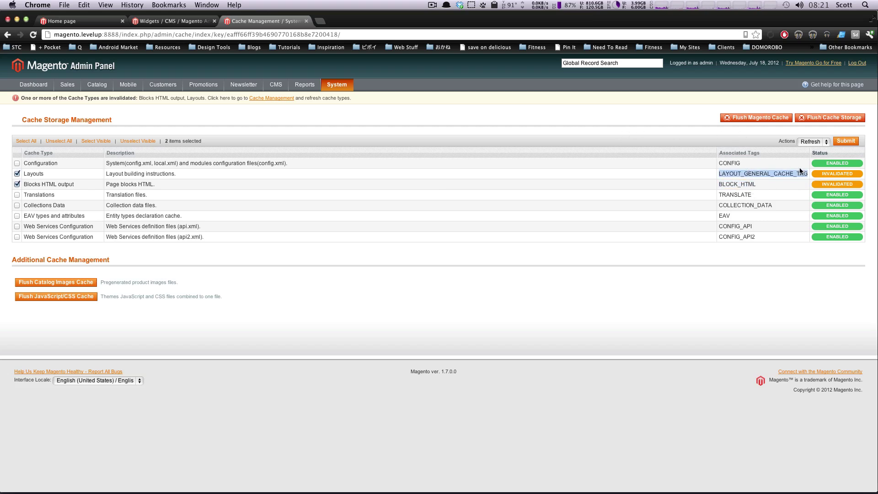
{"action": "left_click", "coordinate": [755, 120]}
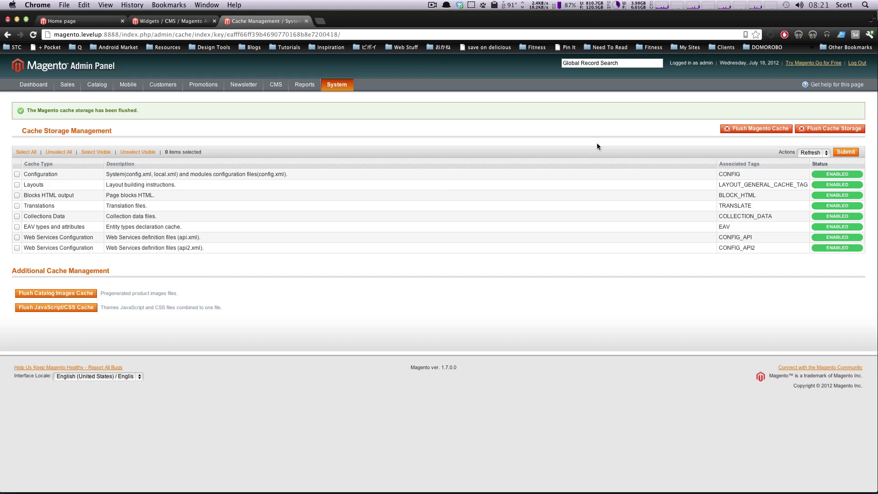
{"action": "left_click_drag", "start_coordinate": [27, 110], "coordinate": [202, 122]}
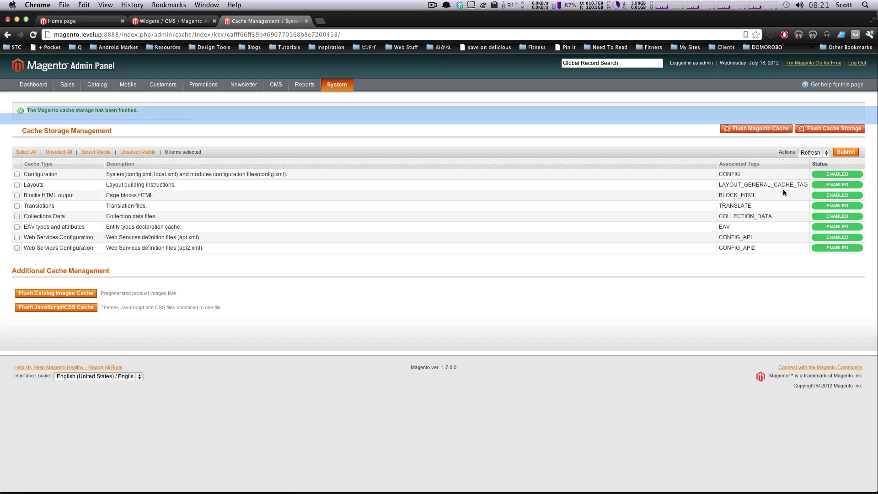
Switch to the storefront and open the Customer Service page from the footer.
{"action": "key", "text": "super+1"}
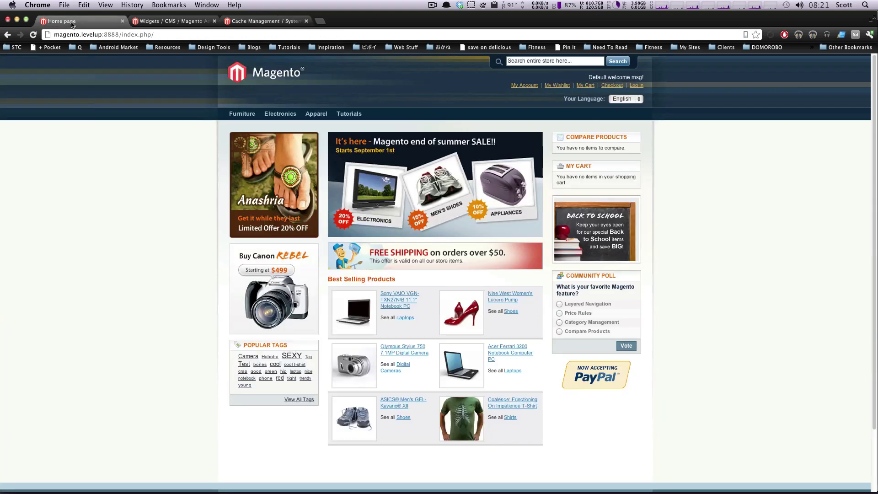
{"action": "scroll", "coordinate": [411, 480], "scroll_direction": "down", "scroll_amount": 3}
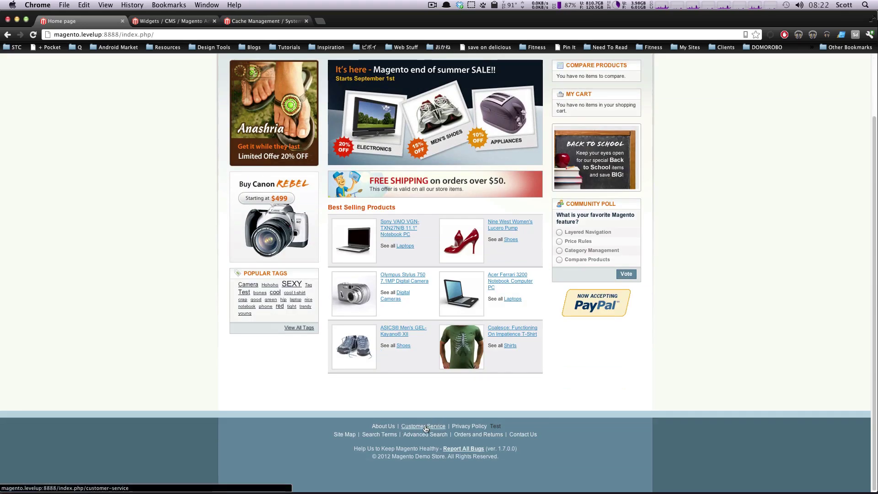
{"action": "left_click", "coordinate": [425, 426]}
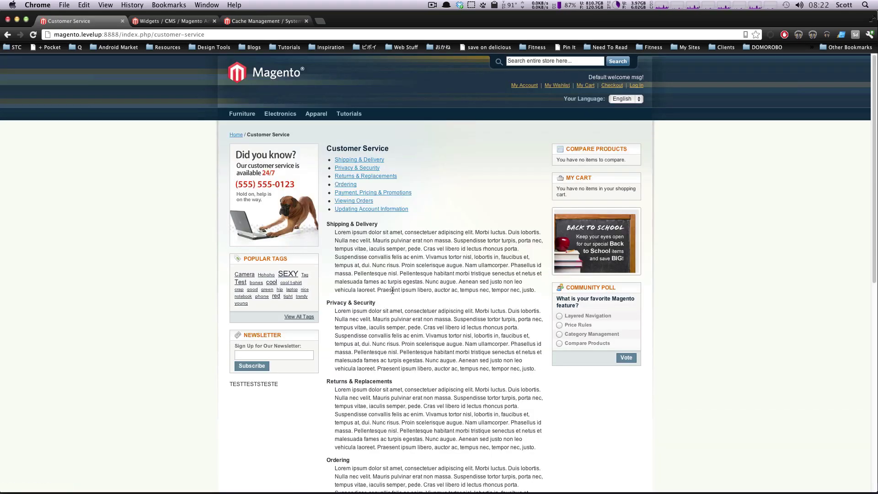
Highlight the TESTTESTSTESTE block text shown in the left column.
{"action": "left_click_drag", "start_coordinate": [280, 385], "coordinate": [241, 385]}
{"action": "triple_click", "coordinate": [241, 385]}
{"action": "double_click", "coordinate": [247, 386]}
{"action": "scroll", "coordinate": [278, 379], "scroll_direction": "down", "scroll_amount": 5}
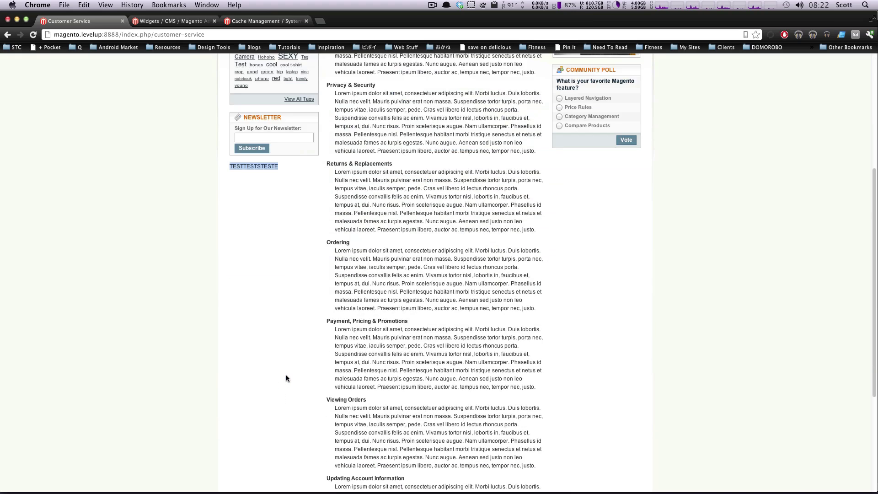
{"action": "scroll", "coordinate": [286, 378], "scroll_direction": "up", "scroll_amount": 3}
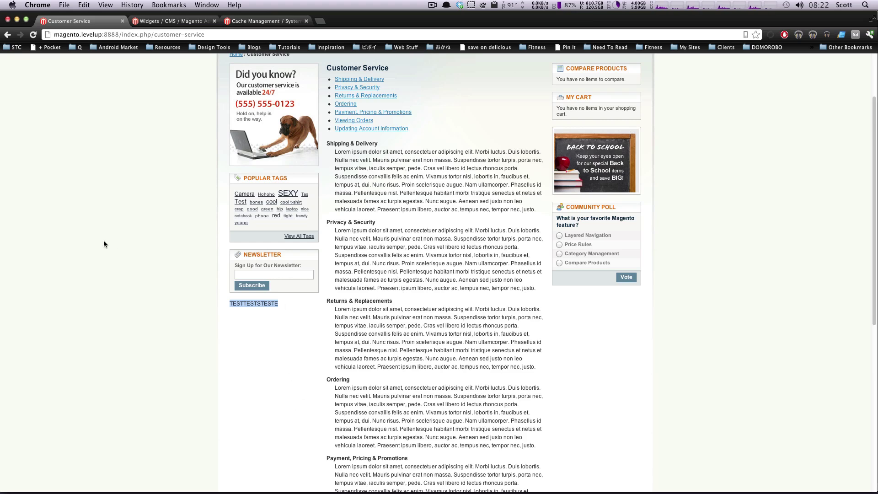
{"action": "scroll", "coordinate": [285, 401], "scroll_direction": "up", "scroll_amount": 2}
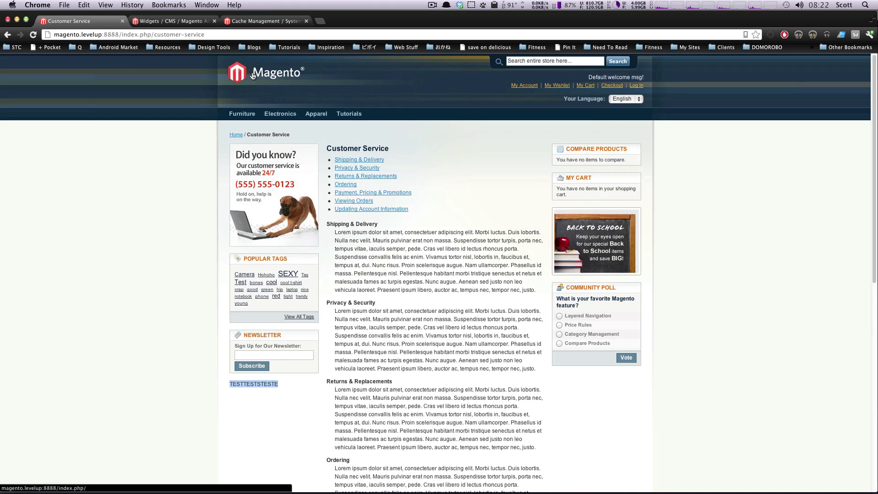
Return to the storefront home page via the logo and scroll to the footer.
{"action": "left_click", "coordinate": [274, 79]}
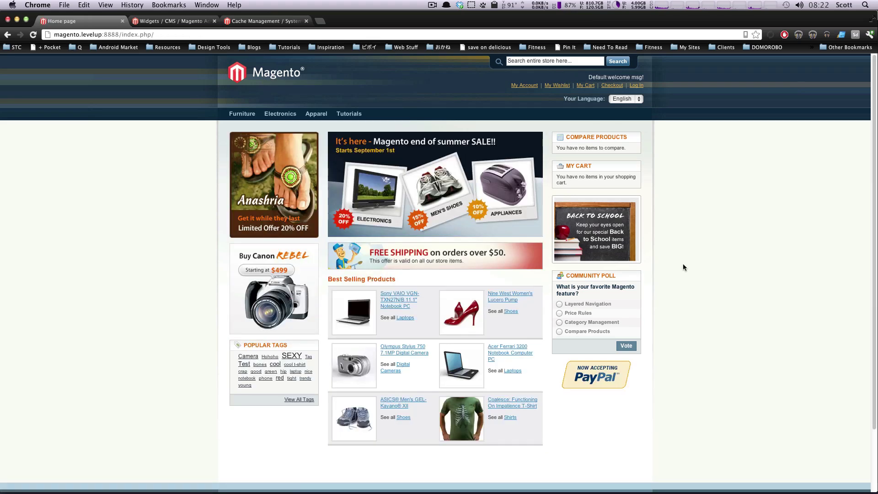
{"action": "scroll", "coordinate": [449, 237], "scroll_direction": "down", "scroll_amount": 2}
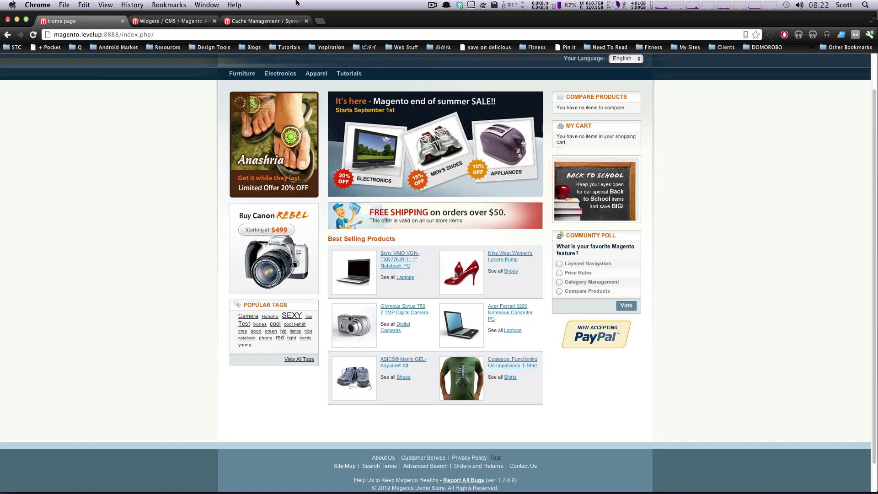
Go to CMS > Pages in the admin and open the Home page for editing.
{"action": "left_click", "coordinate": [237, 21]}
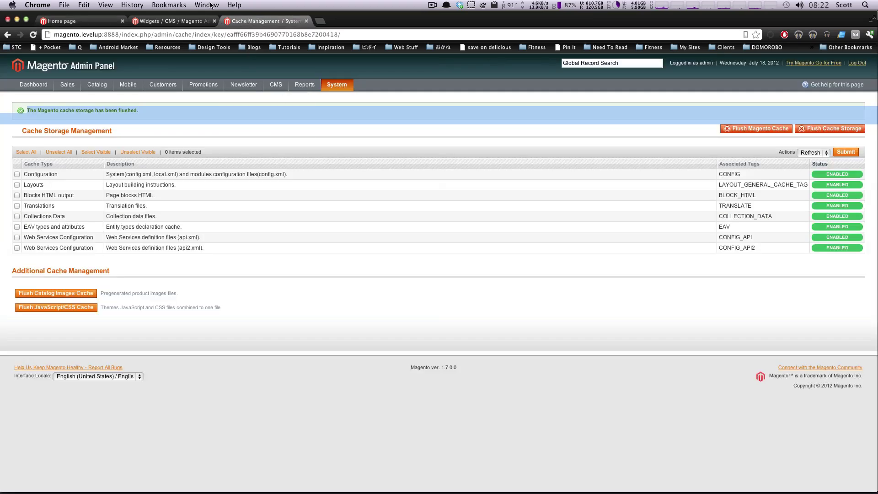
{"action": "left_click", "coordinate": [203, 21]}
{"action": "mouse_move", "coordinate": [262, 88]}
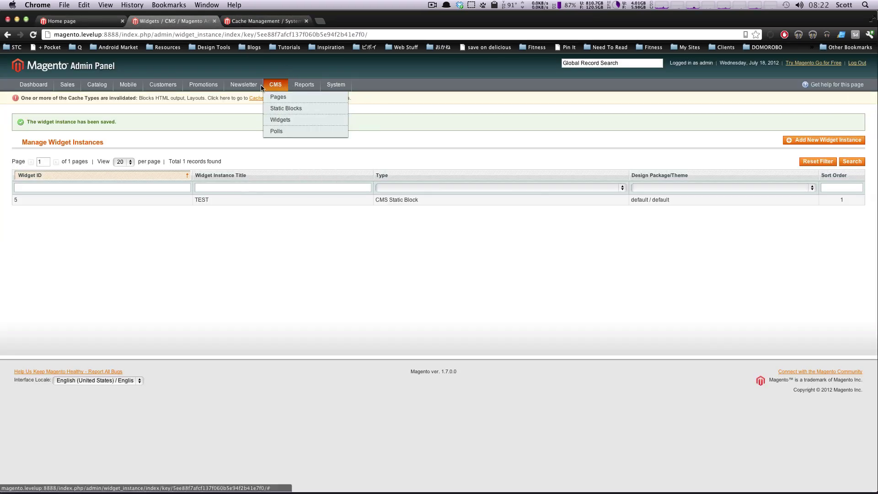
{"action": "left_click", "coordinate": [281, 100]}
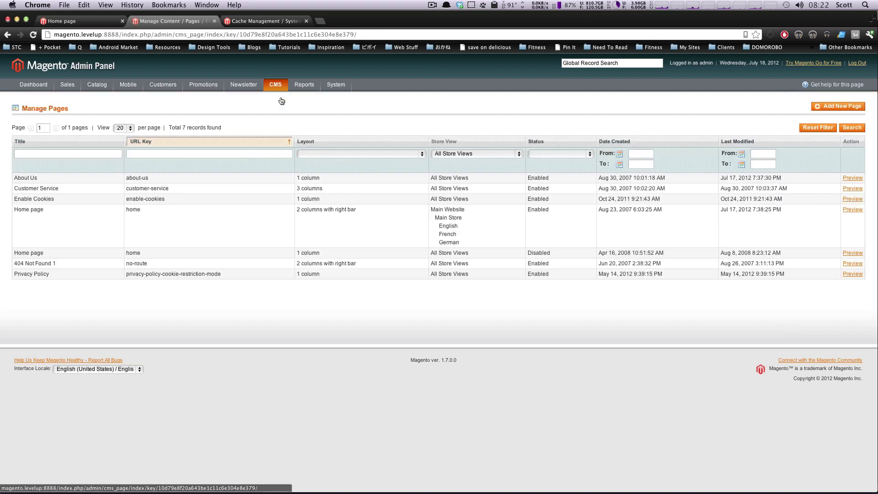
{"action": "left_click", "coordinate": [102, 242]}
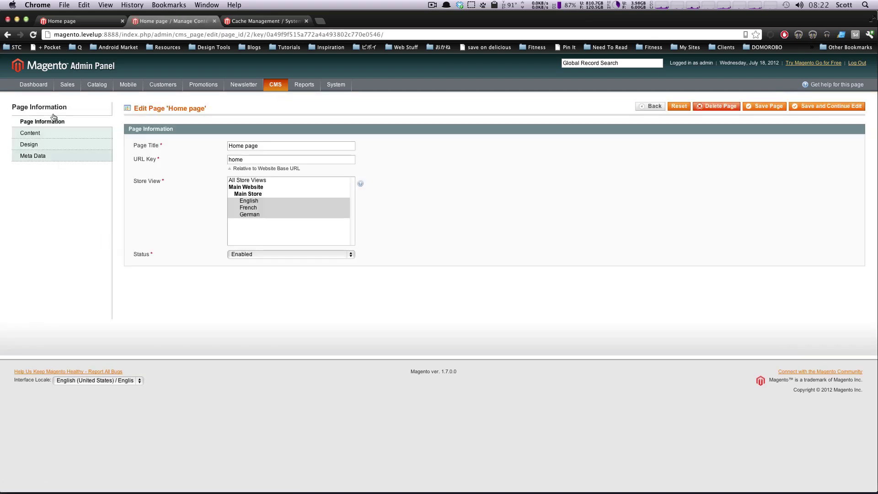
Set the Home page layout to 3 columns, empty its Layout Update XML, and save.
{"action": "left_click", "coordinate": [39, 149]}
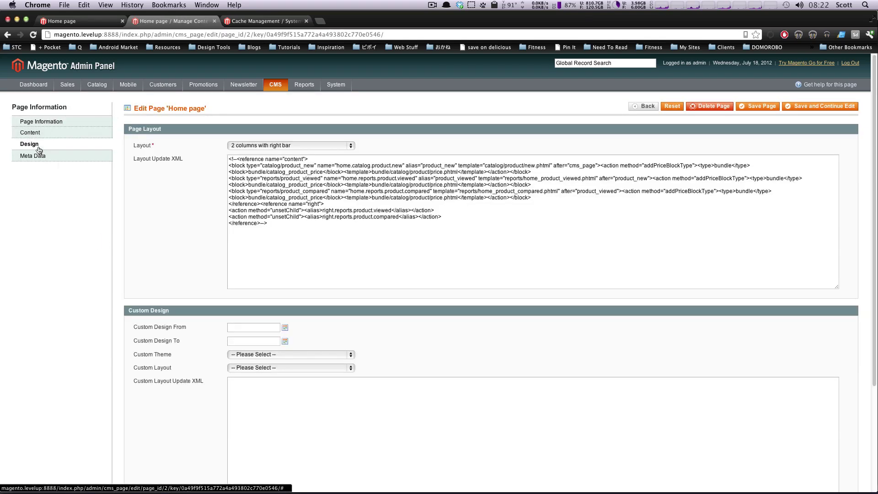
{"action": "left_click", "coordinate": [343, 232]}
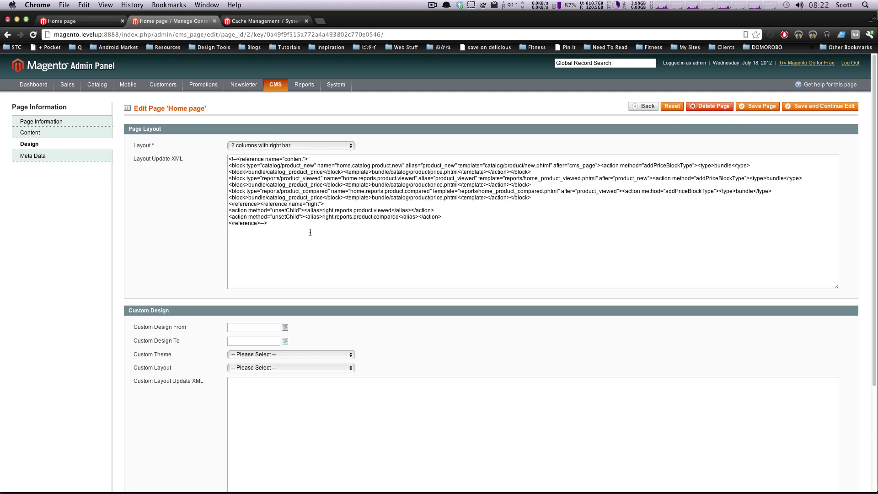
{"action": "left_click_drag", "start_coordinate": [304, 229], "coordinate": [225, 151]}
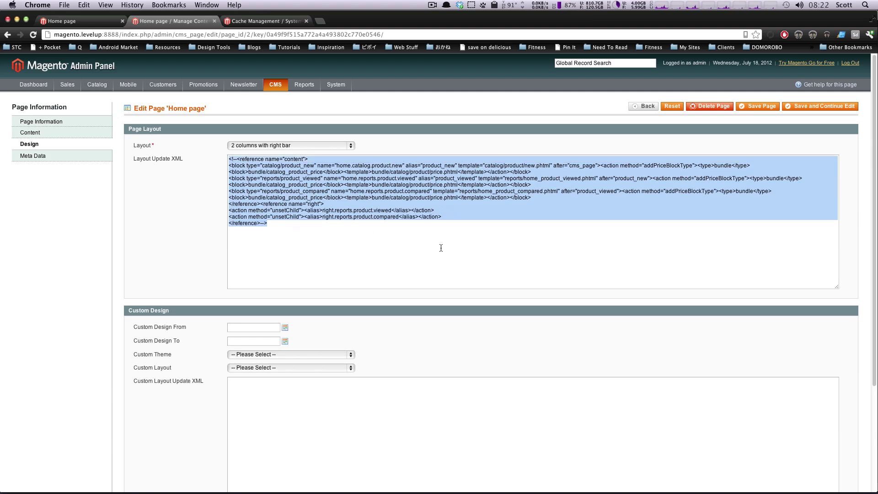
{"action": "left_click", "coordinate": [620, 201]}
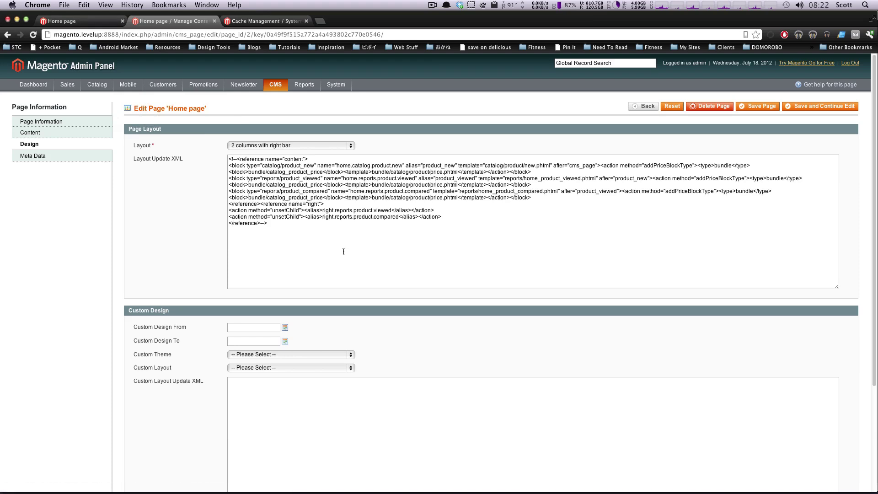
{"action": "left_click", "coordinate": [309, 146]}
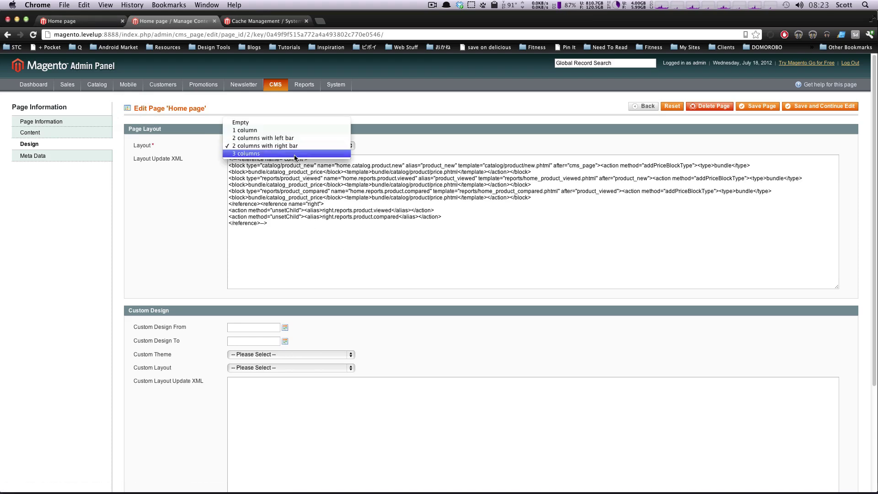
{"action": "left_click", "coordinate": [295, 154]}
{"action": "key", "text": "super+a"}
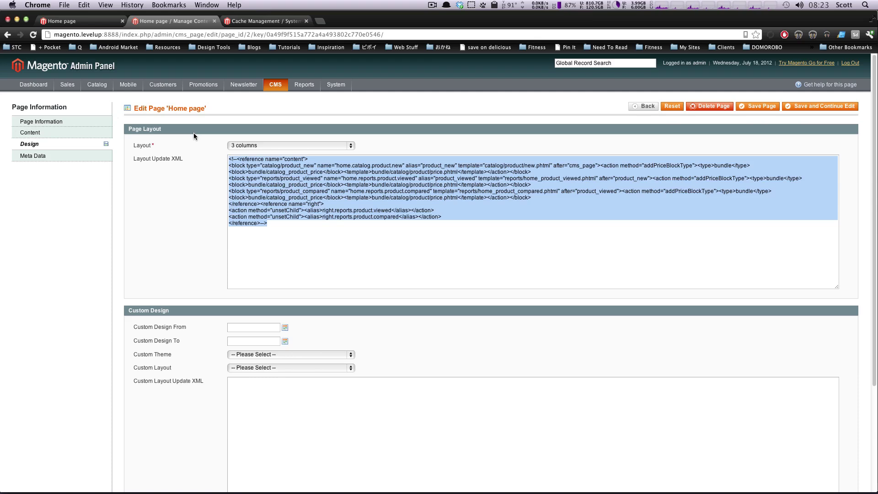
{"action": "key", "text": "BackSpace"}
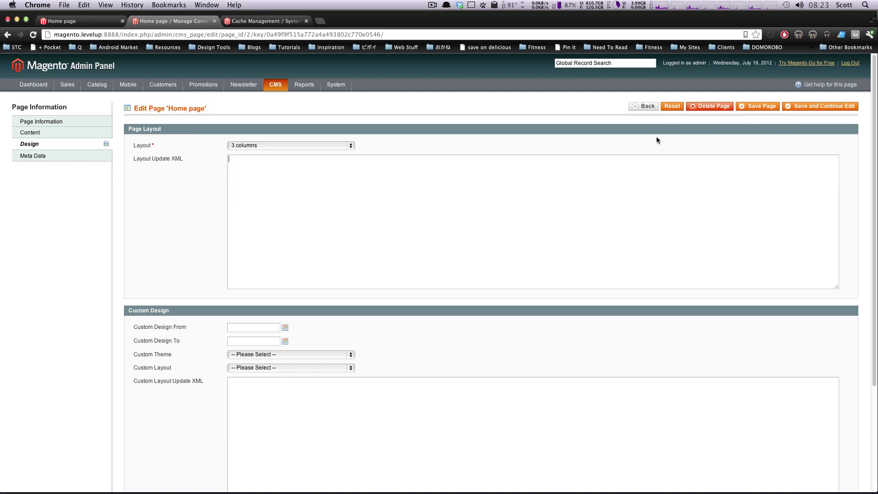
{"action": "key", "text": "super+z"}
{"action": "key", "text": "super+shift+z"}
{"action": "left_click", "coordinate": [758, 108]}
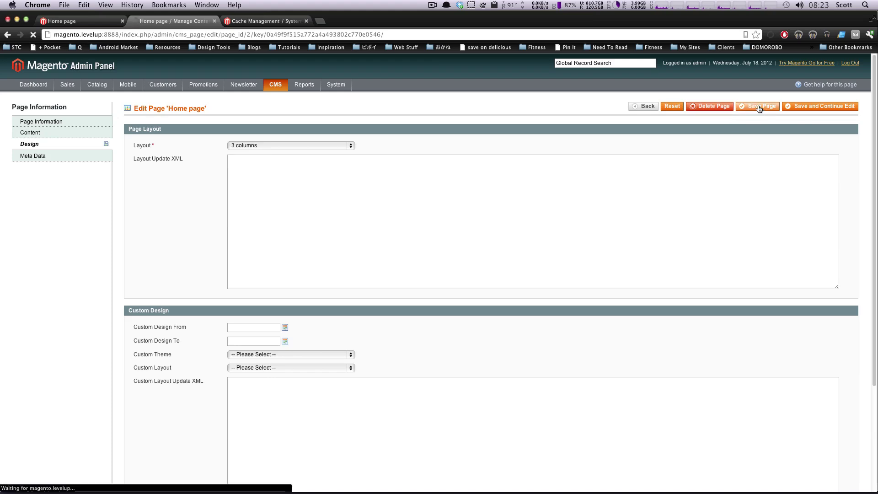
Reload the storefront home page and check the test block text in the left column.
{"action": "left_click", "coordinate": [96, 20]}
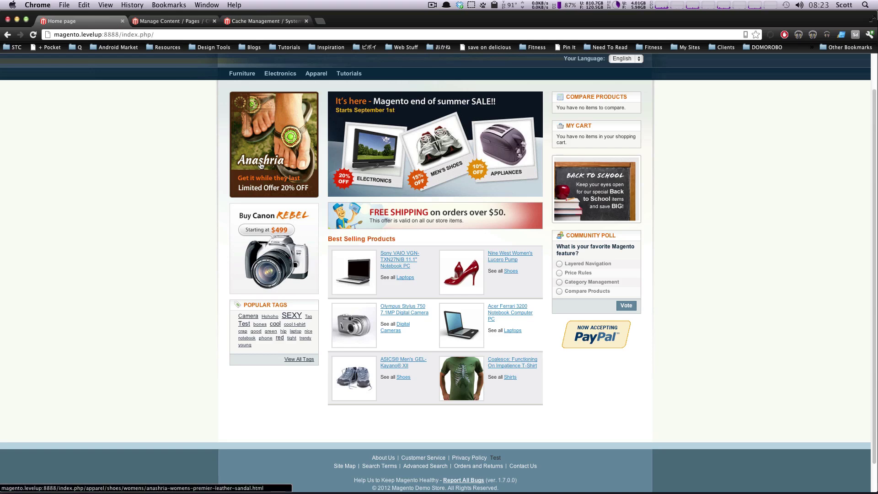
{"action": "key", "text": "super+r"}
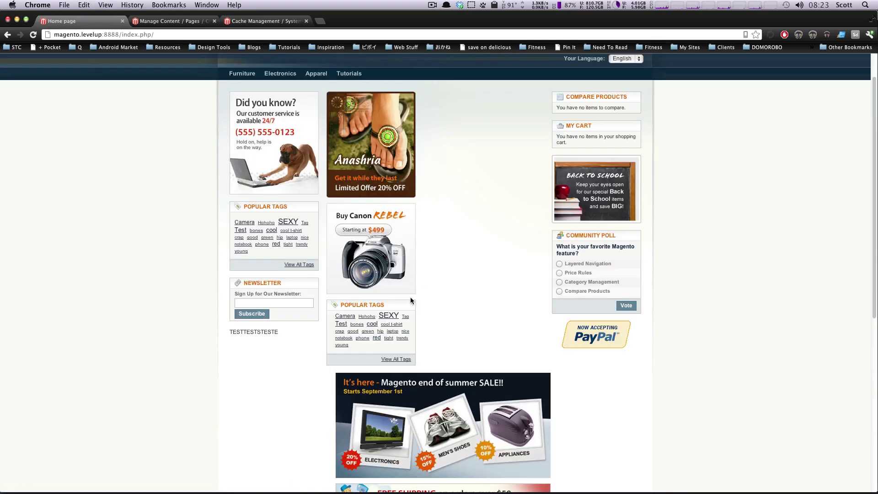
{"action": "mouse_move", "coordinate": [279, 332]}
{"action": "left_mouse_down"}
{"action": "mouse_move", "coordinate": [224, 332]}
{"action": "mouse_move", "coordinate": [263, 332]}
{"action": "left_mouse_up"}
{"action": "left_click", "coordinate": [264, 333]}
{"action": "scroll", "coordinate": [264, 333], "scroll_direction": "down", "scroll_amount": 10}
{"action": "scroll", "coordinate": [293, 310], "scroll_direction": "up", "scroll_amount": 10}
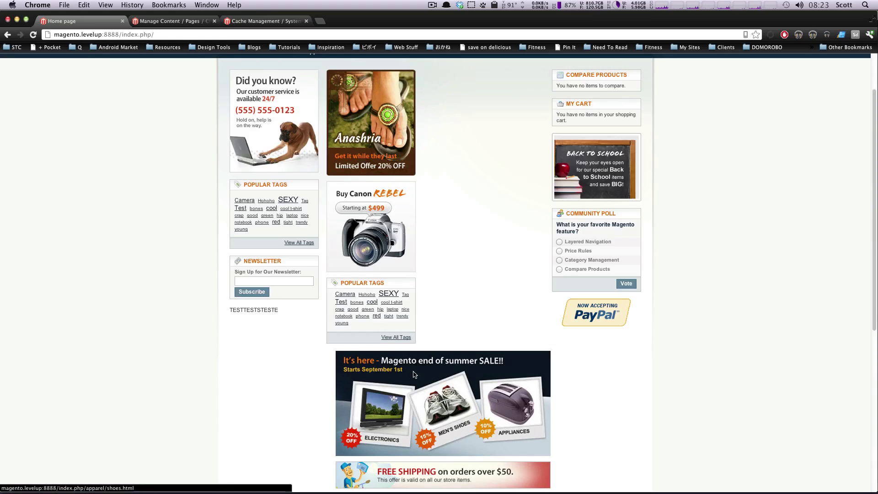
{"action": "scroll", "coordinate": [314, 289], "scroll_direction": "down", "scroll_amount": 1}
{"action": "scroll", "coordinate": [314, 288], "scroll_direction": "up", "scroll_amount": 3}
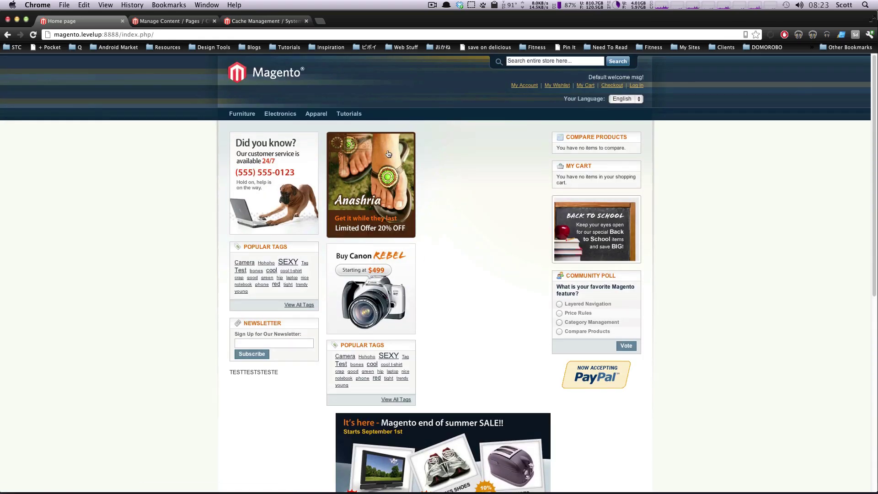
Reopen the Home page in CMS Pages and review its content and design settings.
{"action": "left_click", "coordinate": [268, 21]}
{"action": "left_click", "coordinate": [171, 21]}
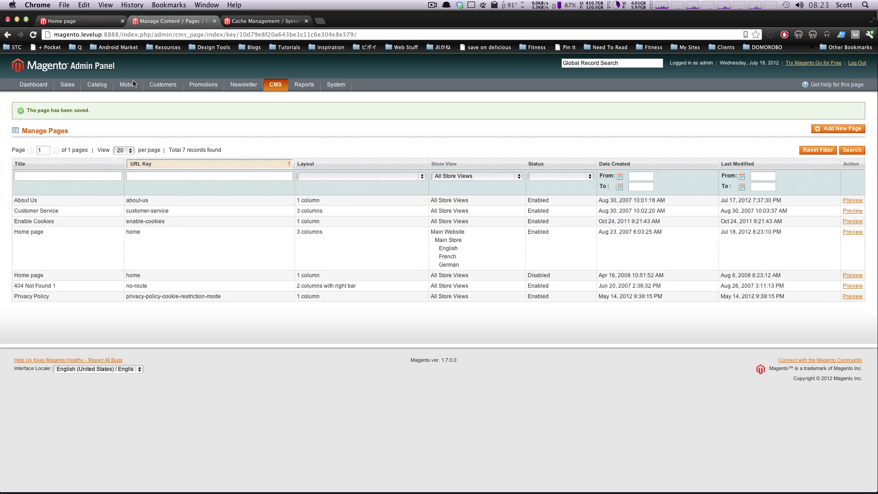
{"action": "left_click", "coordinate": [39, 234]}
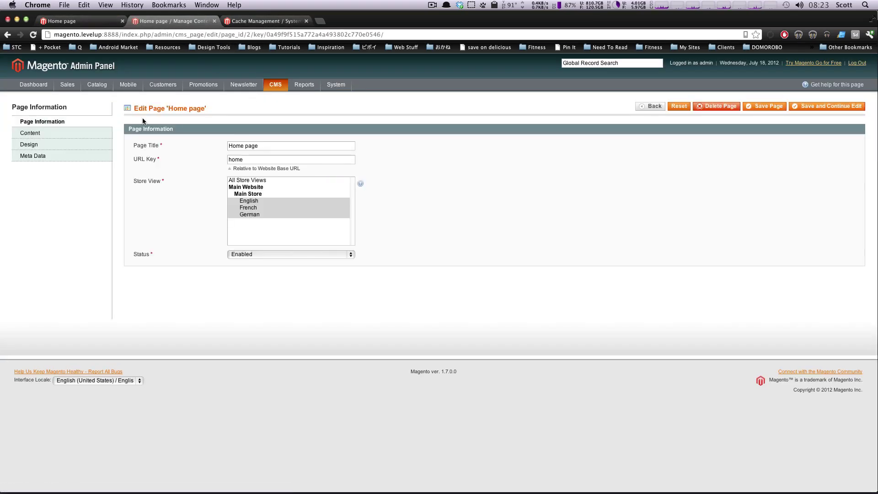
{"action": "left_click", "coordinate": [66, 137]}
{"action": "left_click", "coordinate": [65, 143]}
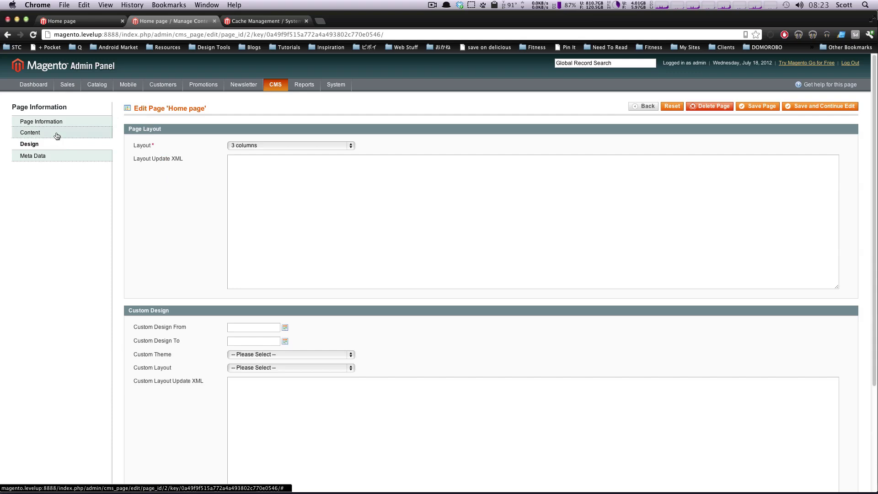
{"action": "left_click", "coordinate": [56, 133]}
{"action": "left_click", "coordinate": [66, 143]}
Back on the storefront home page, highlight the TESTTESTSTESTE text in the left column.
{"action": "left_click", "coordinate": [73, 21]}
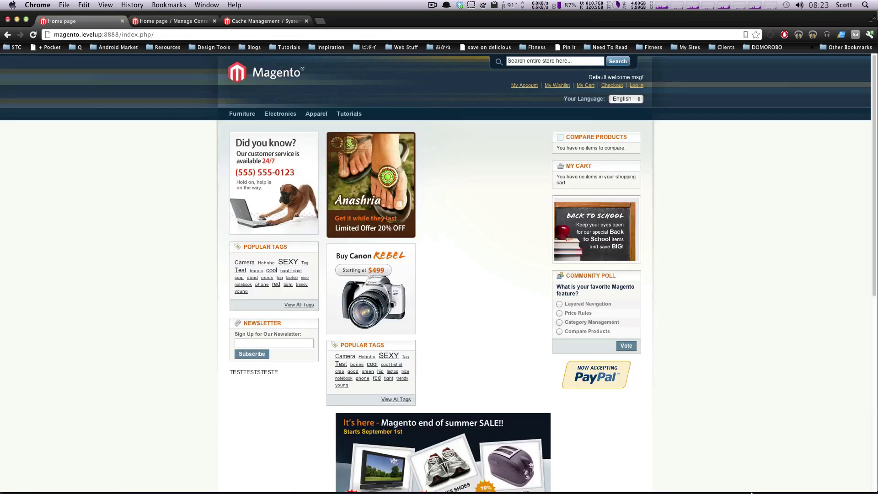
{"action": "right_click", "coordinate": [388, 214]}
{"action": "left_click", "coordinate": [467, 185]}
{"action": "double_click", "coordinate": [231, 372]}
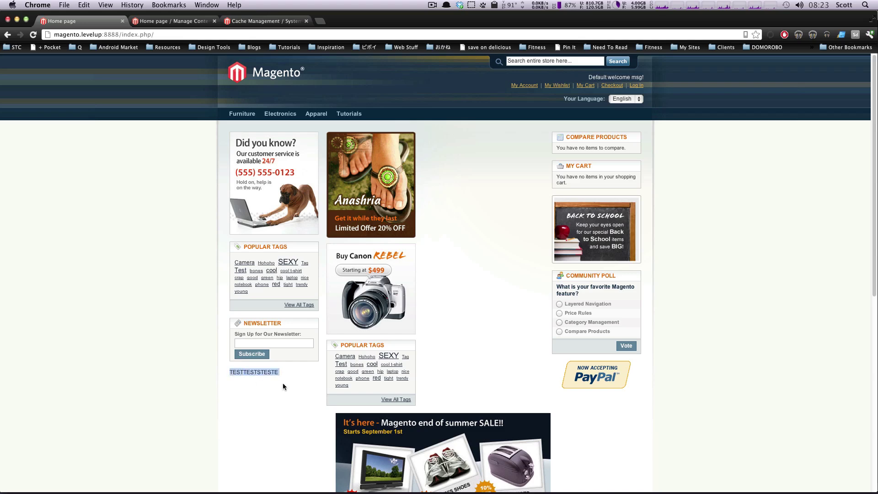
{"action": "scroll", "coordinate": [269, 374], "scroll_direction": "down", "scroll_amount": 3}
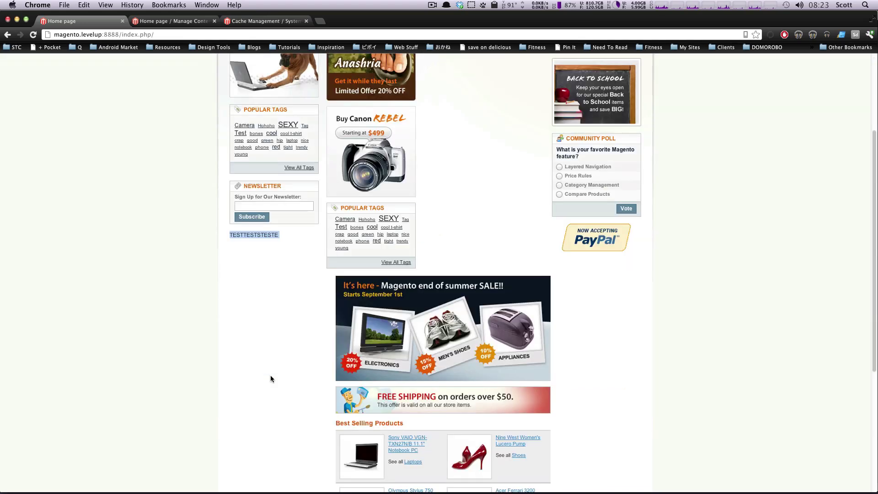
{"action": "scroll", "coordinate": [270, 376], "scroll_direction": "down", "scroll_amount": 3}
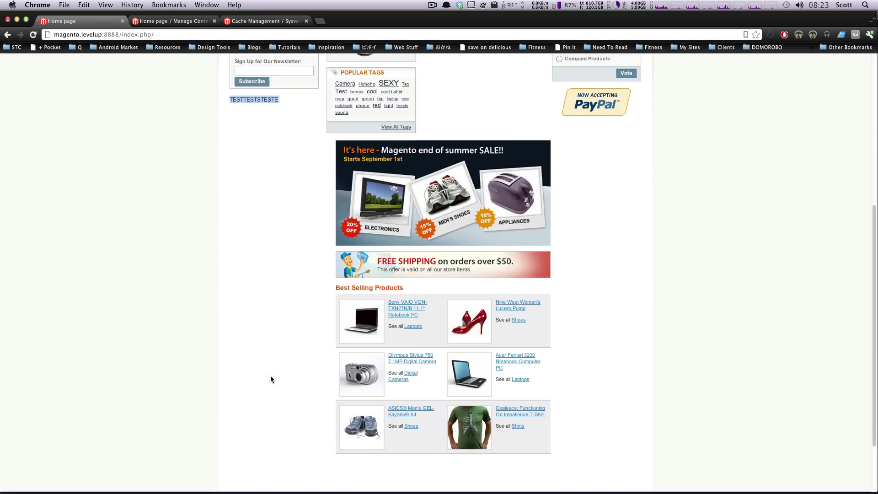
{"action": "scroll", "coordinate": [271, 376], "scroll_direction": "up", "scroll_amount": 3}
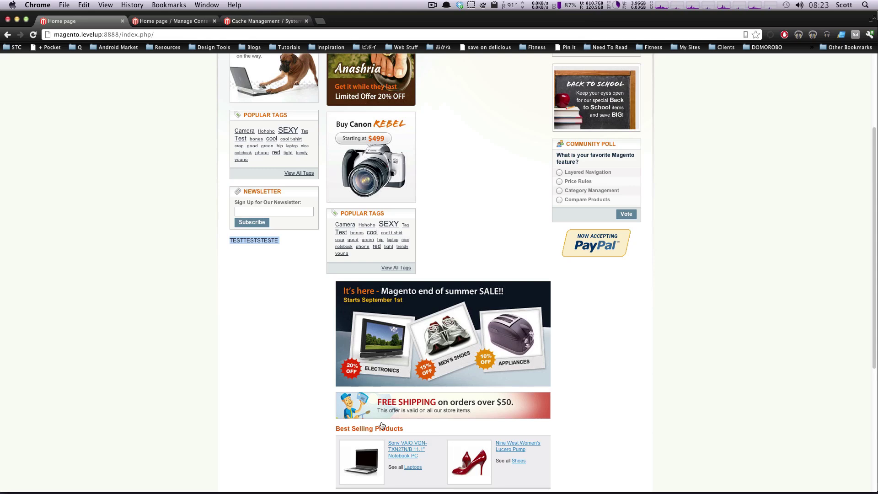
{"action": "scroll", "coordinate": [459, 151], "scroll_direction": "down", "scroll_amount": 5}
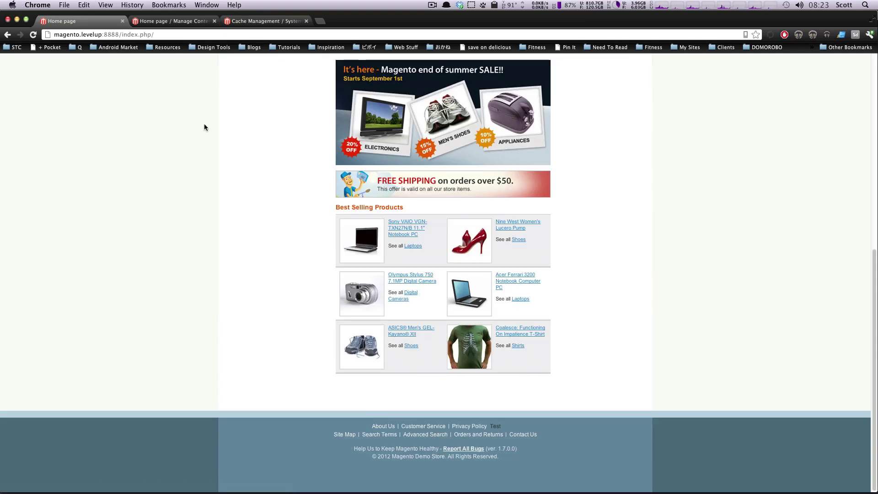
Return to the admin Cache Management page, with the CMS menu next.
{"action": "left_click", "coordinate": [229, 23]}
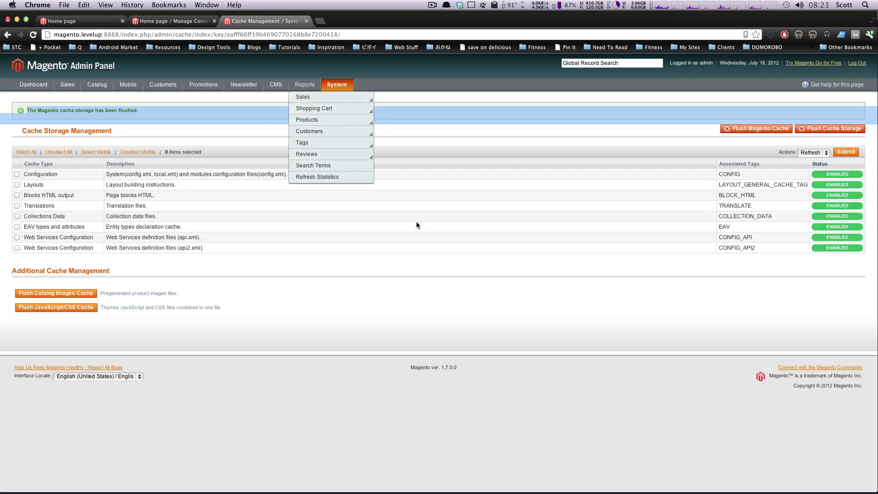
{"action": "mouse_move", "coordinate": [272, 88]}
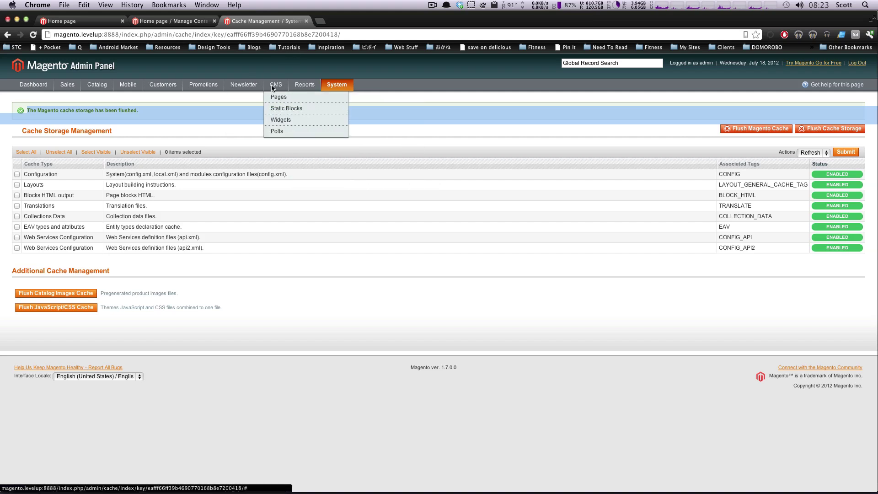